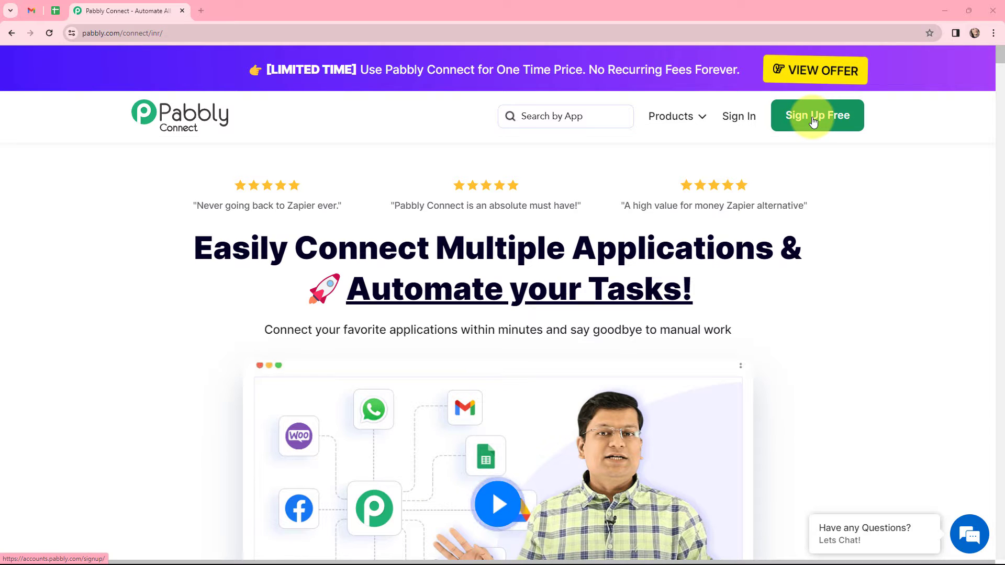
Sign in to the Pabbly account and open the Pabbly Connect app.
click(742, 118)
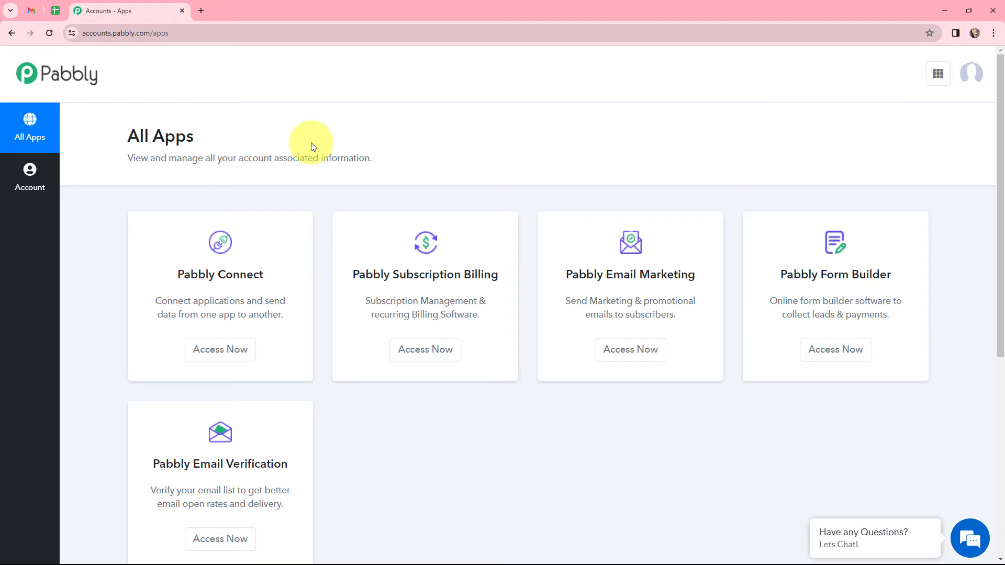
click(212, 351)
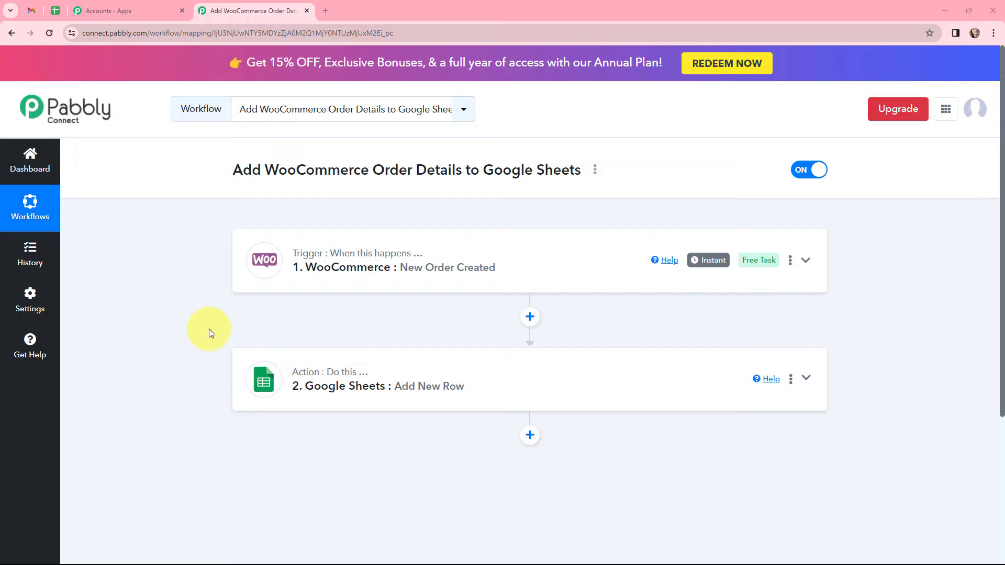
Expand the WooCommerce New Order Created trigger and review its app, event, webhook URL and setup instructions.
mouse_move(361, 254)
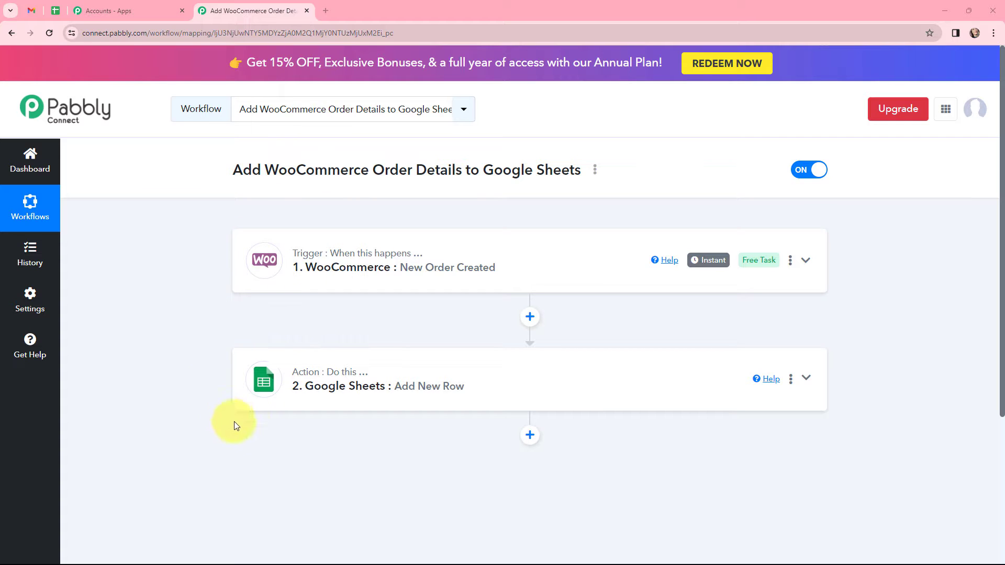
click(256, 253)
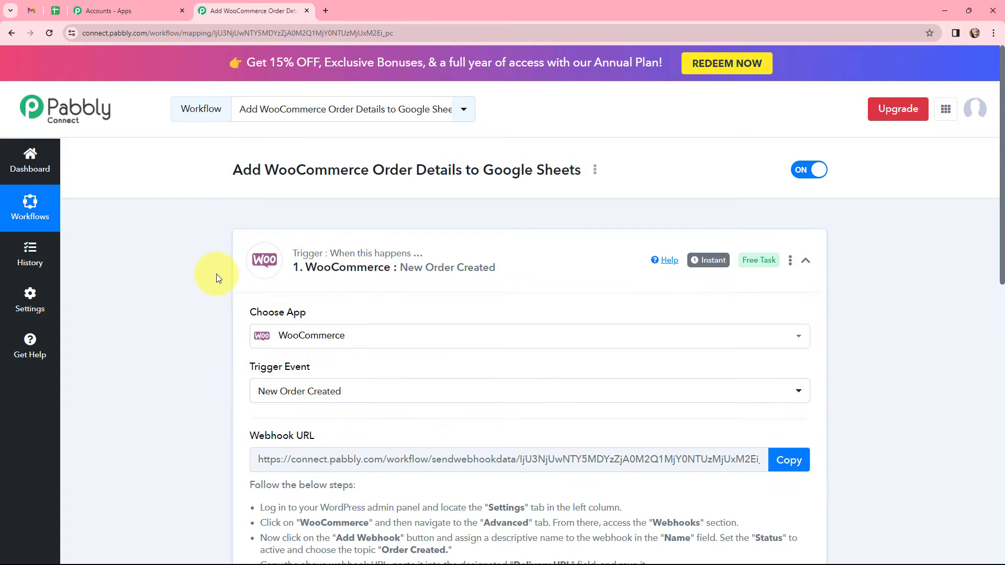
scroll(216, 275, down, 1)
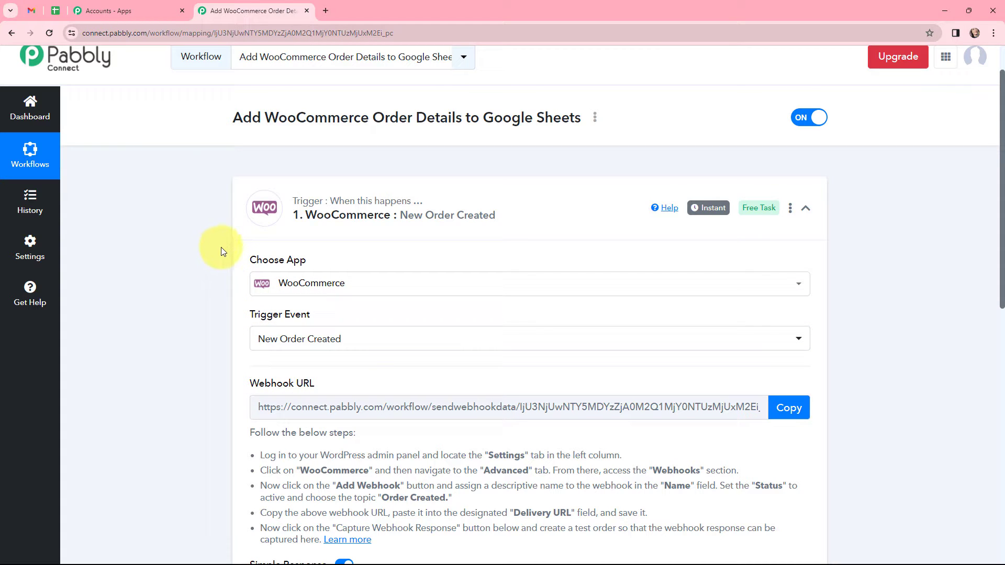
scroll(229, 210, down, 1)
scroll(229, 210, down, 5)
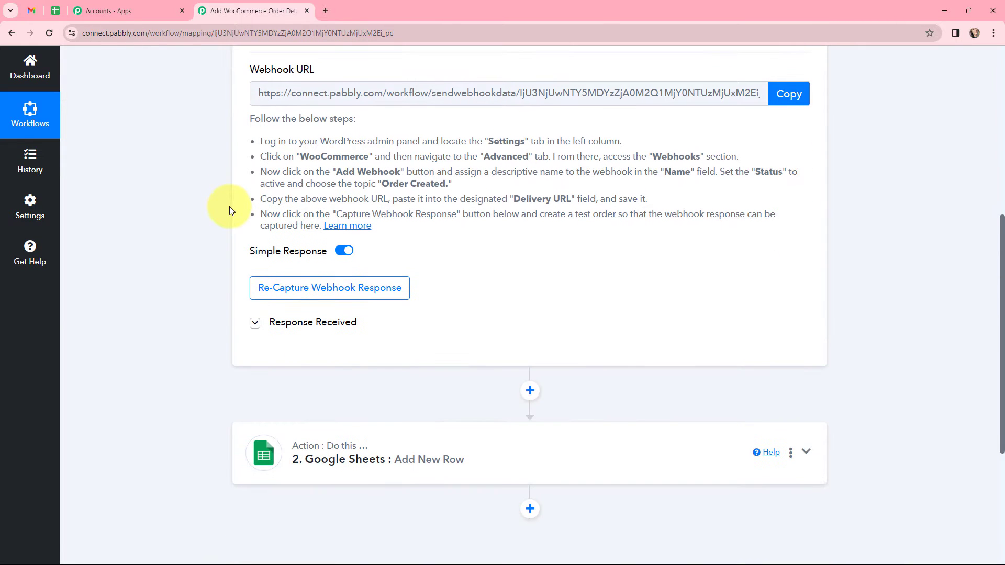
scroll(230, 209, up, 4)
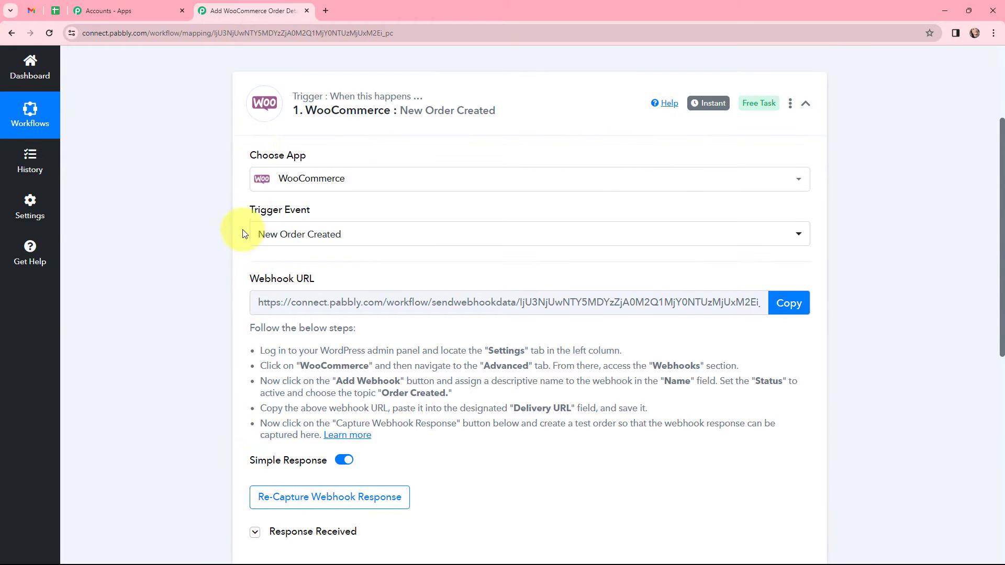
scroll(240, 230, down, 5)
scroll(201, 265, up, 4)
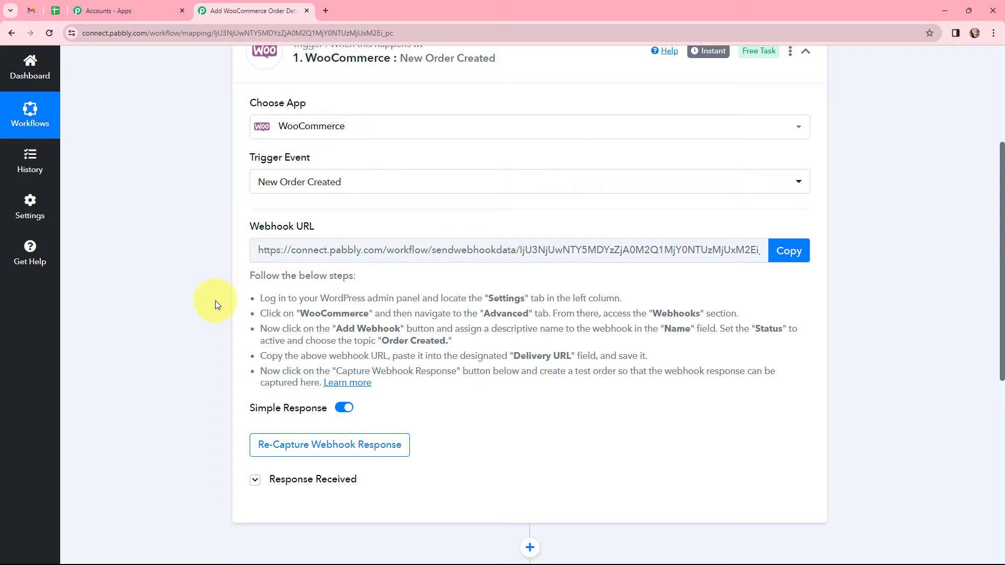
drag(251, 276, 381, 388)
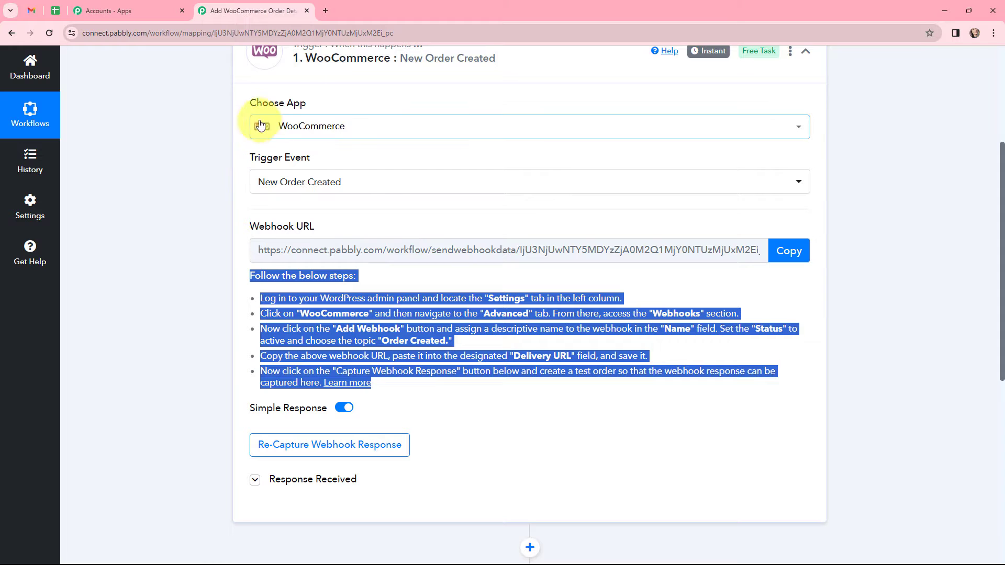
click(192, 223)
scroll(325, 215, down, 2)
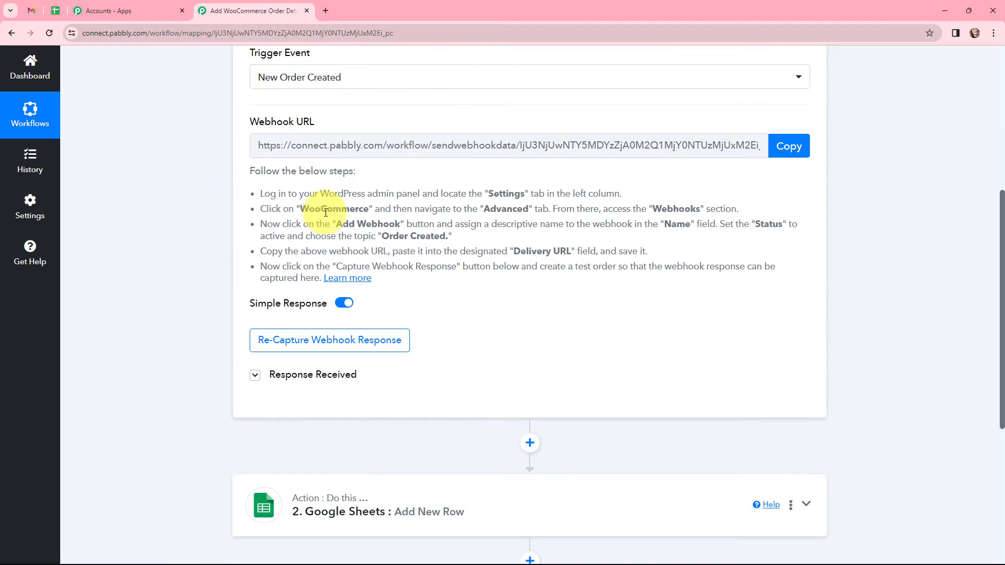
Expand the trigger's received response and examine the captured order, shipping and payment fields.
click(254, 375)
scroll(366, 302, down, 4)
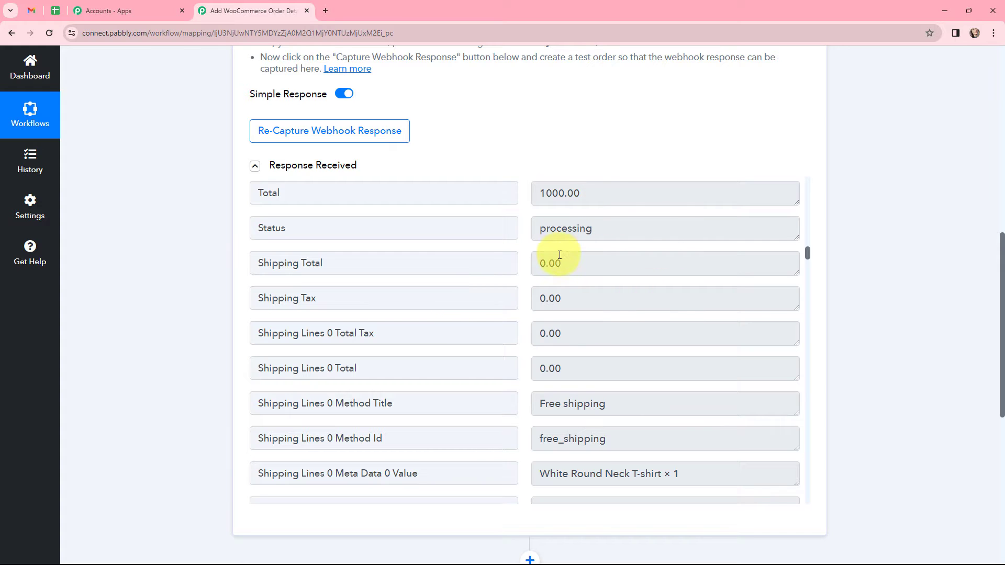
scroll(527, 263, down, 2)
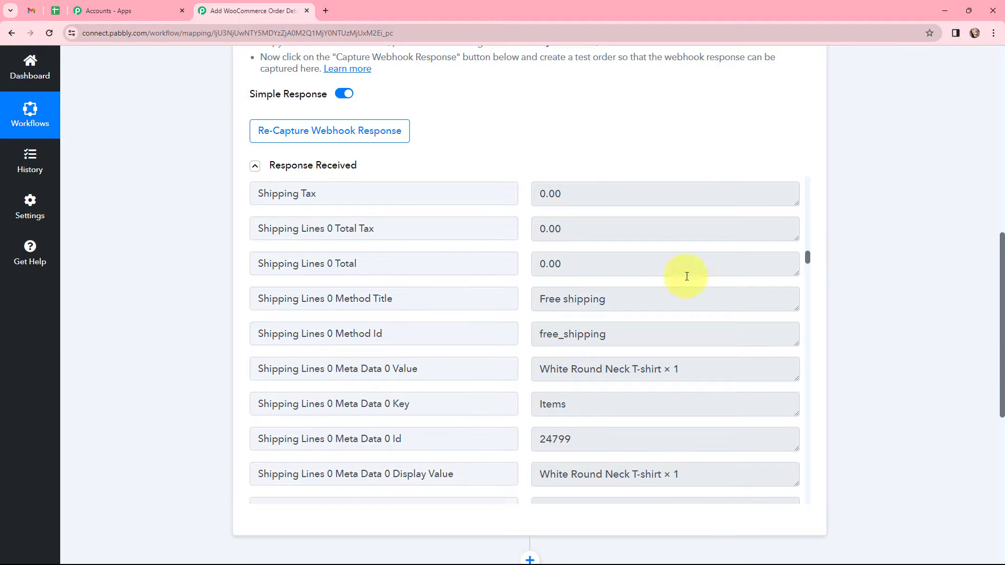
scroll(517, 285, down, 1)
scroll(519, 284, down, 8)
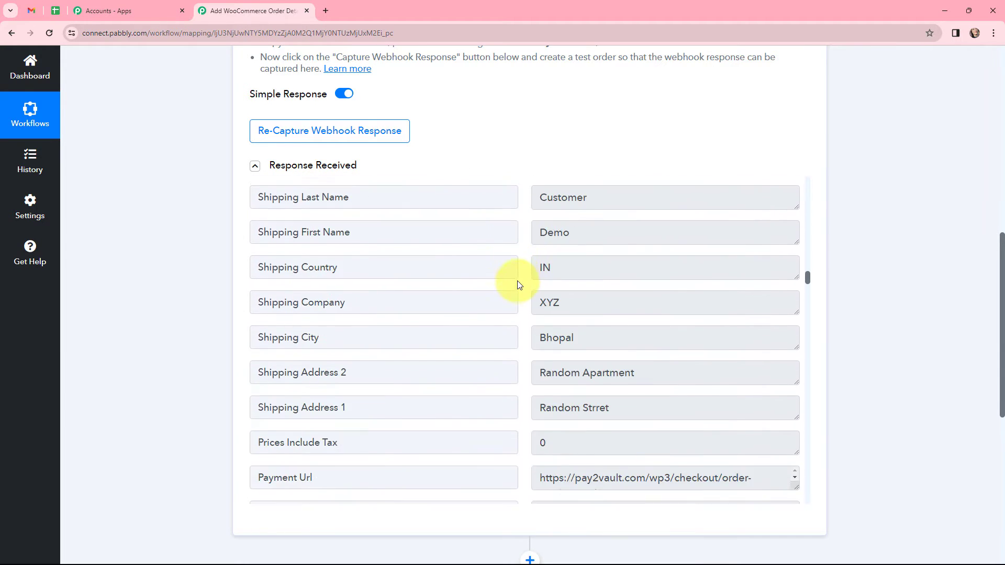
scroll(518, 284, down, 3)
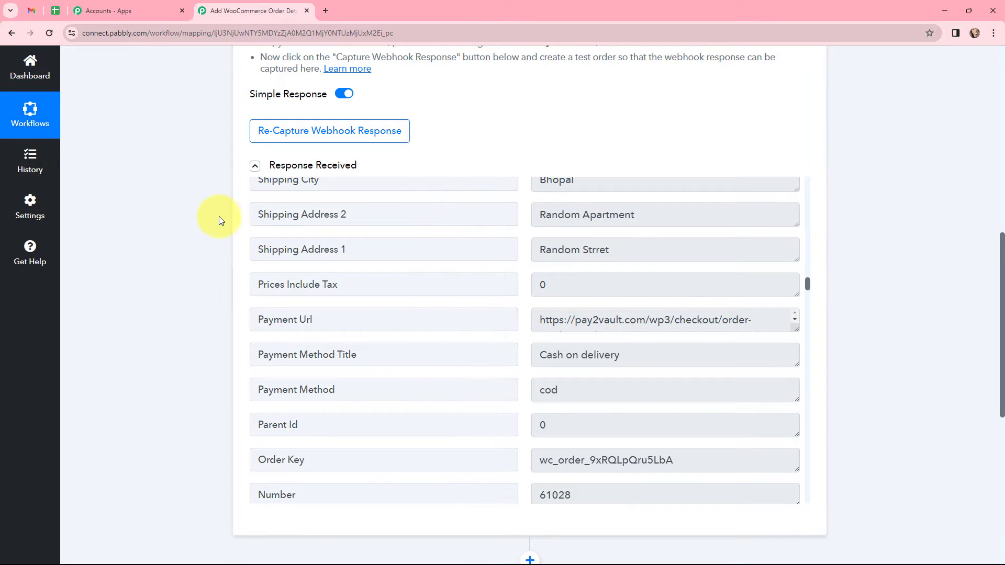
Expand the Google Sheets Add New Row action and review its spreadsheet, sheet and mapped order fields.
scroll(219, 212, down, 4)
scroll(219, 211, down, 2)
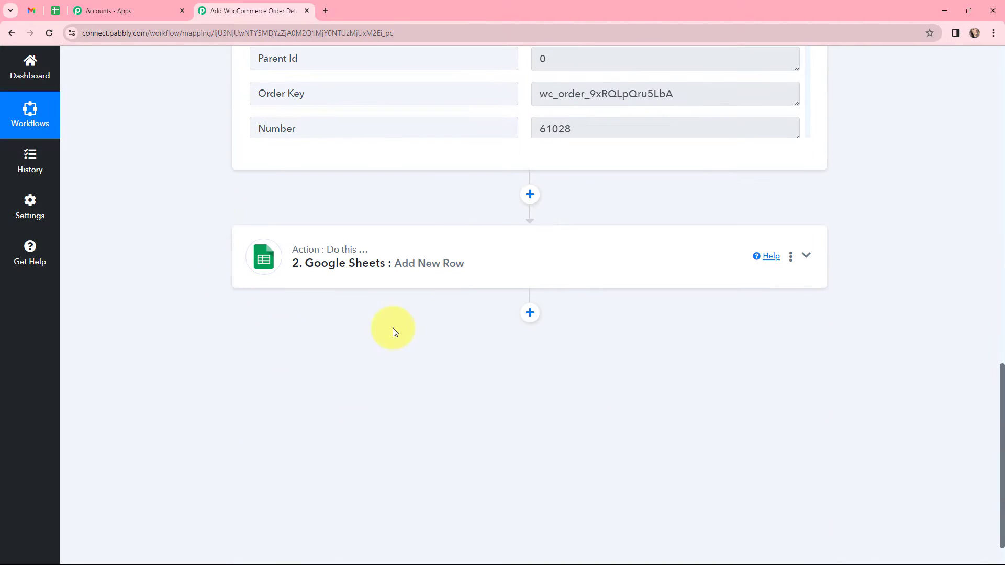
click(409, 244)
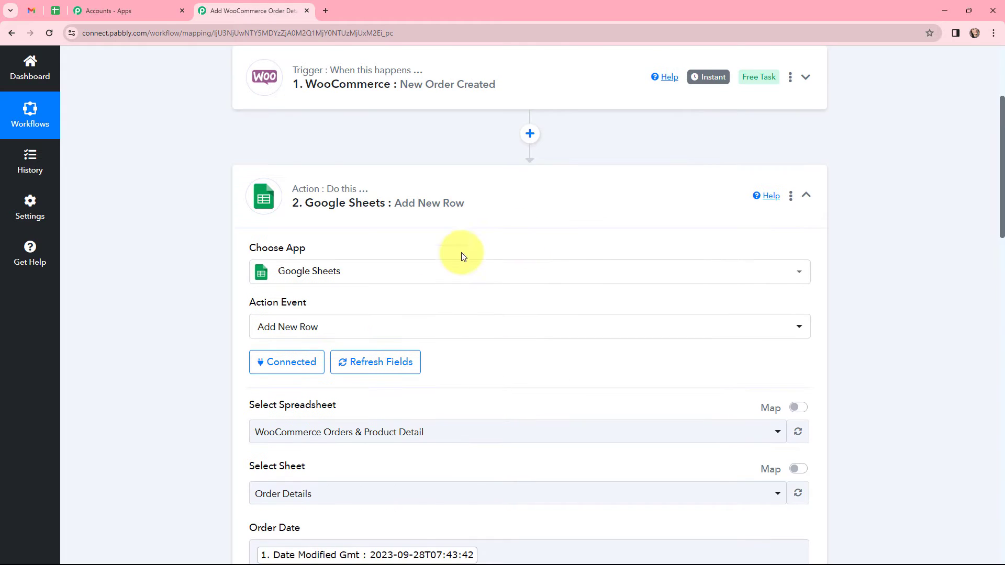
scroll(164, 237, down, 1)
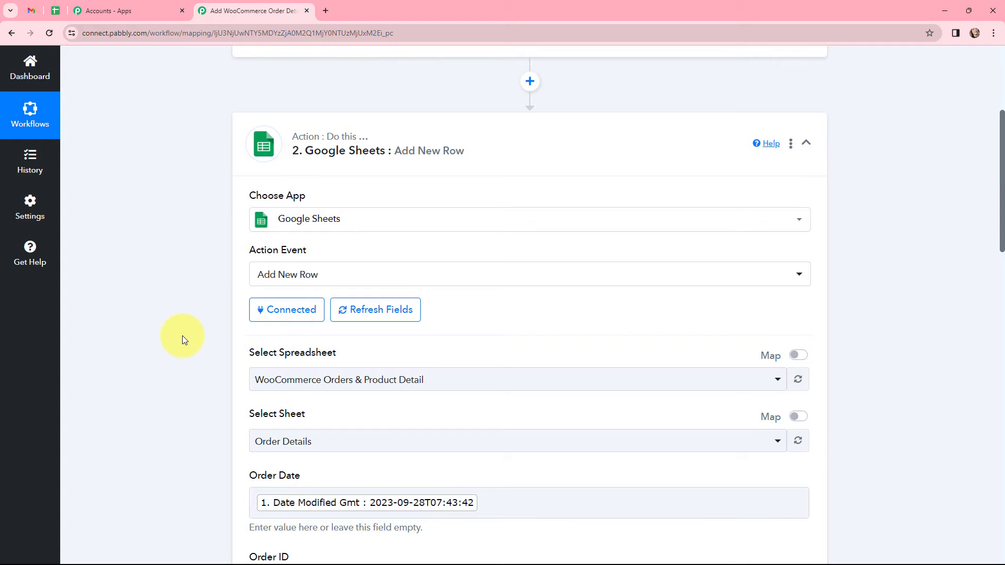
scroll(209, 275, down, 3)
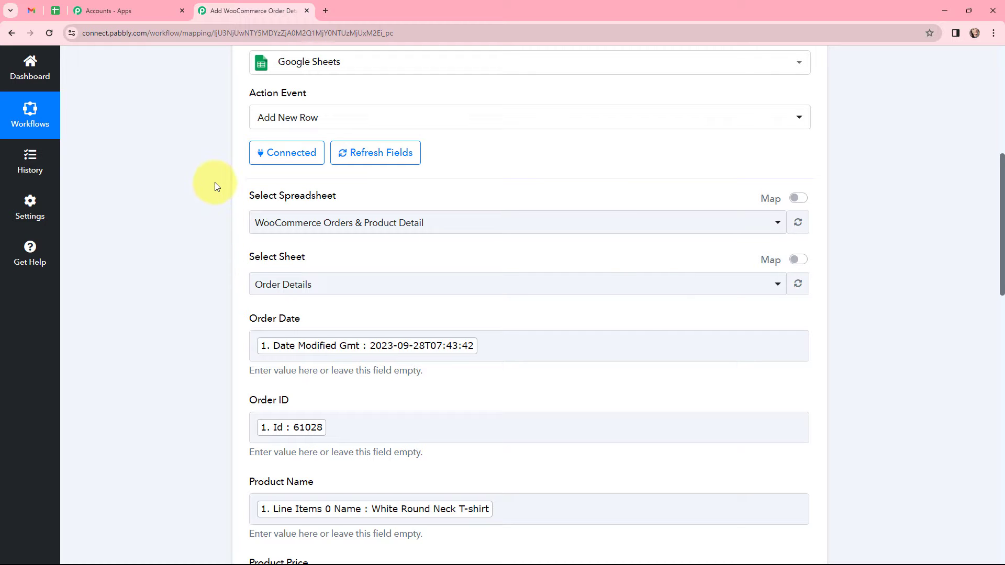
scroll(214, 186, down, 7)
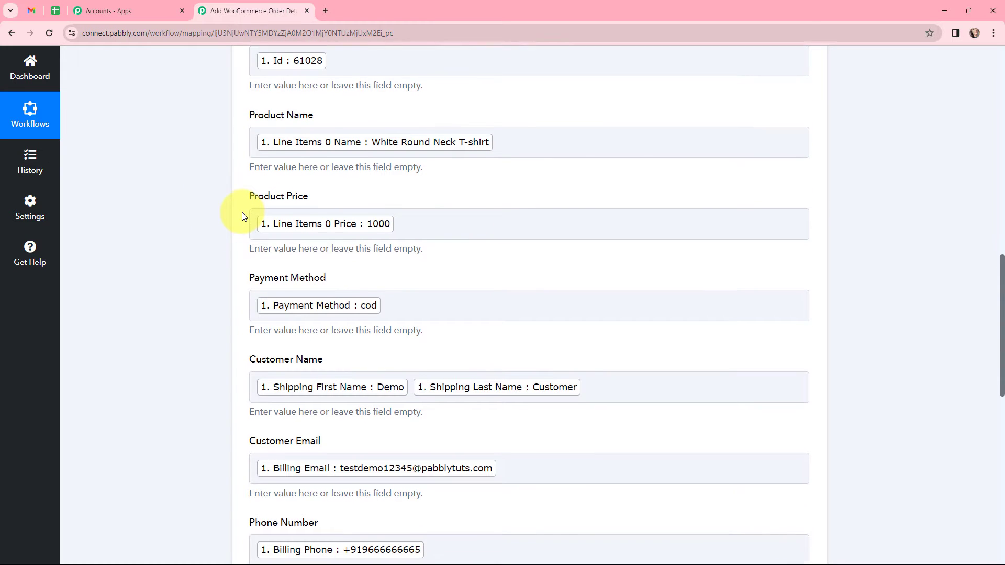
scroll(242, 217, down, 1)
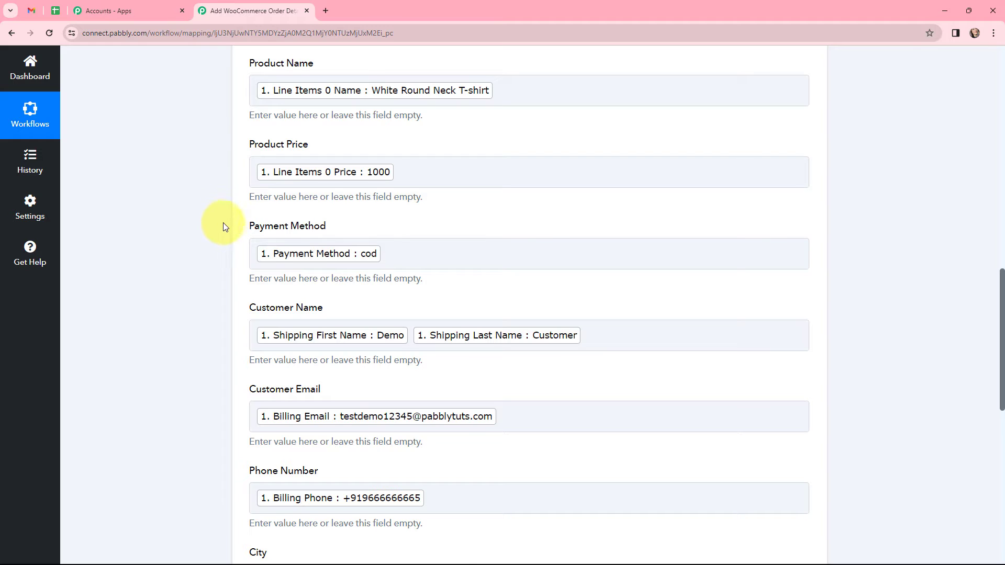
scroll(234, 213, down, 7)
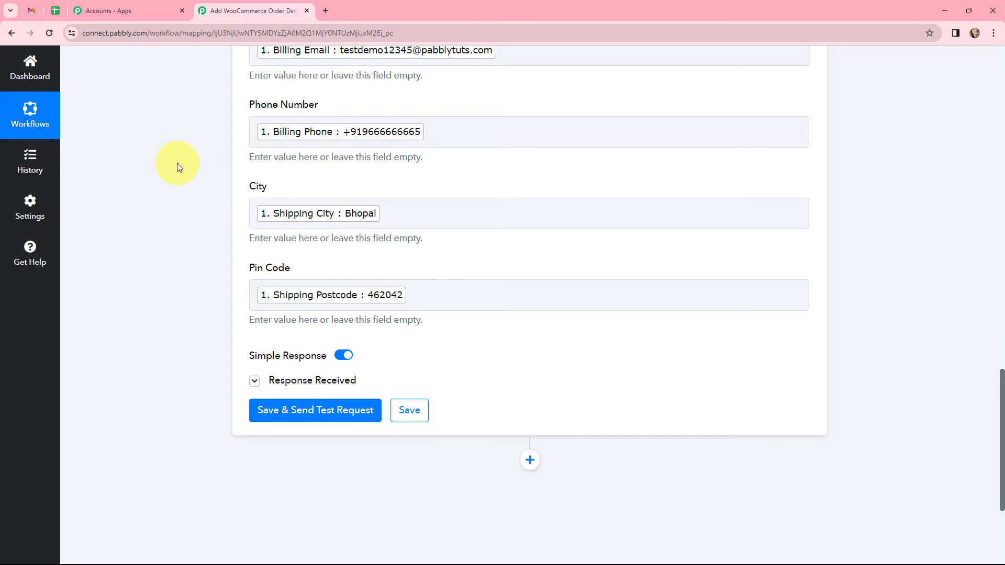
Expand the Google Sheets action's received response and examine the updated range, rows and columns.
click(254, 382)
scroll(498, 215, down, 6)
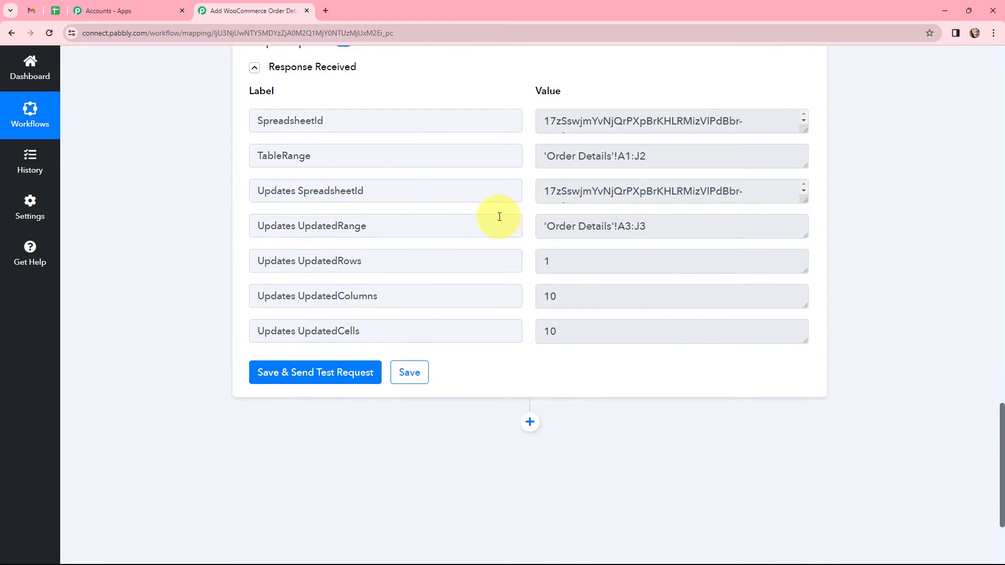
scroll(647, 189, up, 1)
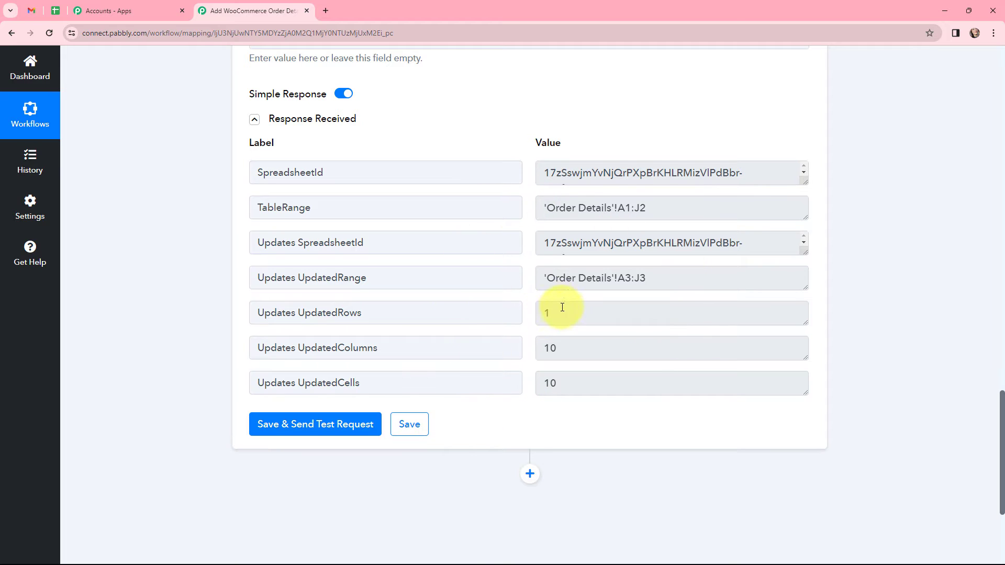
scroll(257, 251, up, 2)
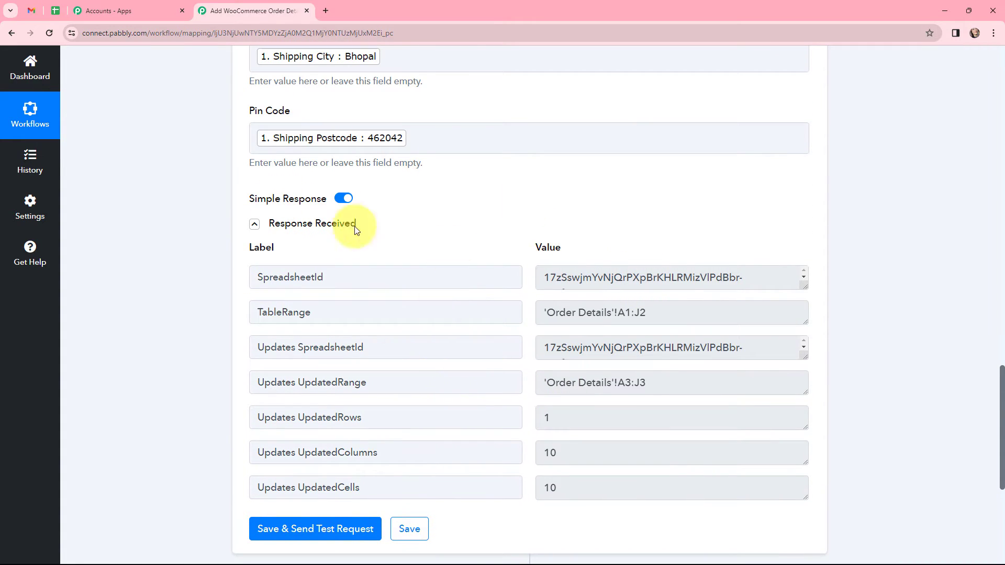
scroll(225, 218, up, 15)
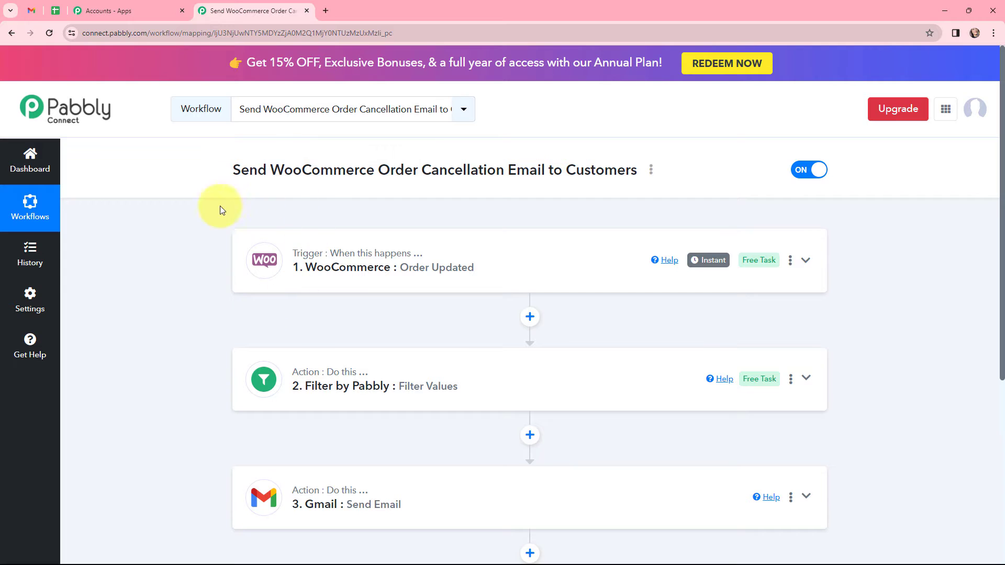
In the order cancellation email workflow, expand the WooCommerce Order Updated trigger and review its event and webhook setup instructions.
scroll(205, 240, down, 1)
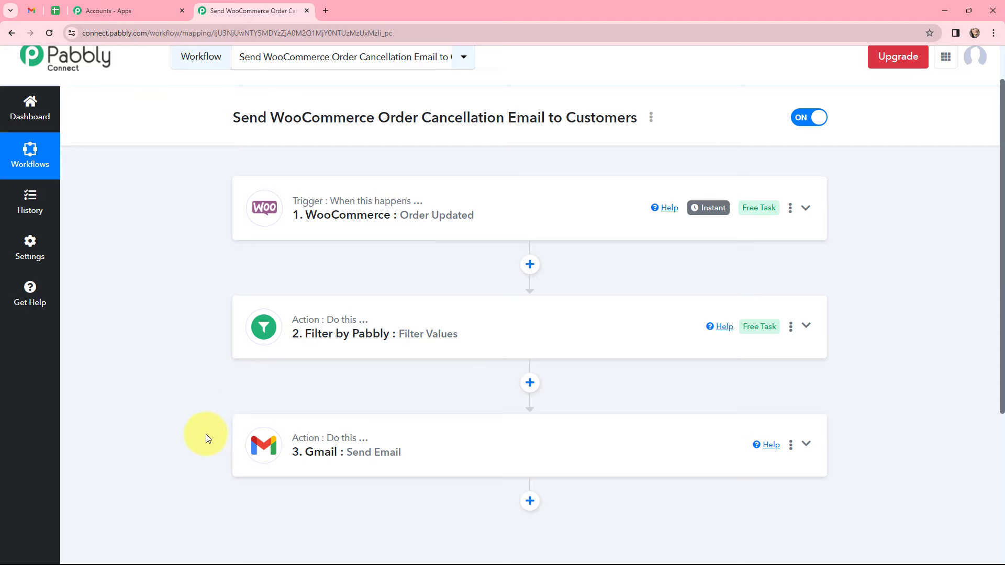
scroll(213, 363, up, 1)
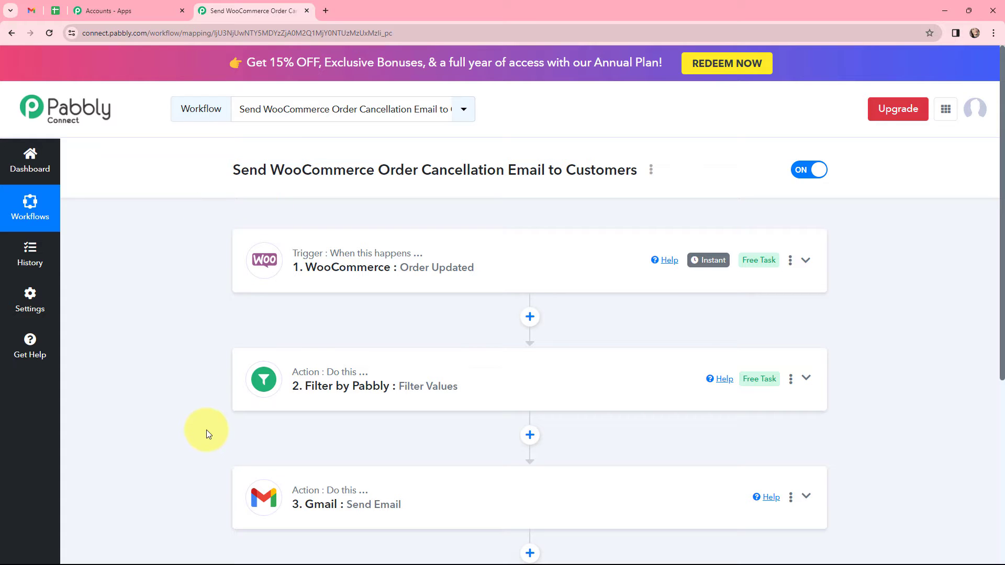
click(258, 267)
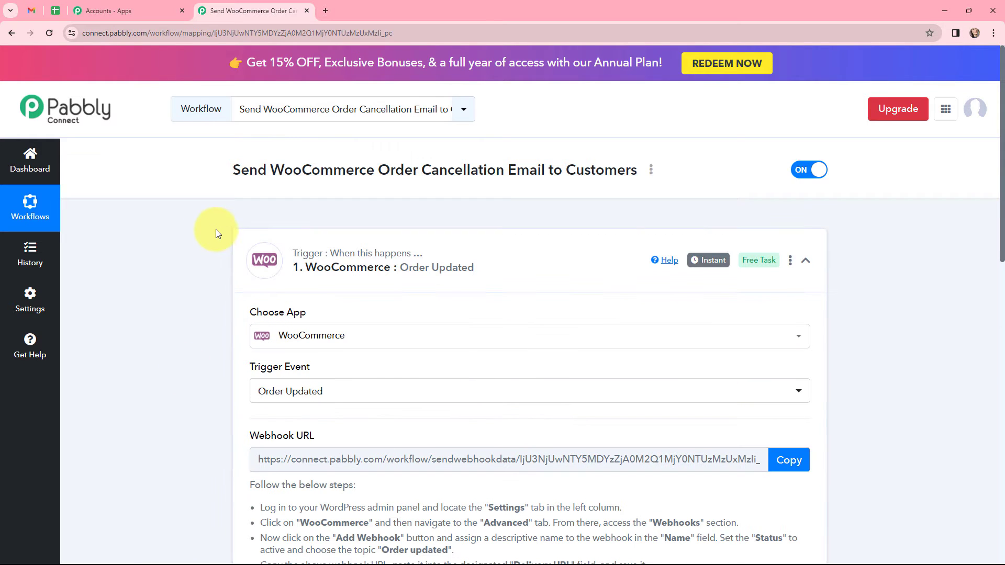
scroll(213, 223, down, 2)
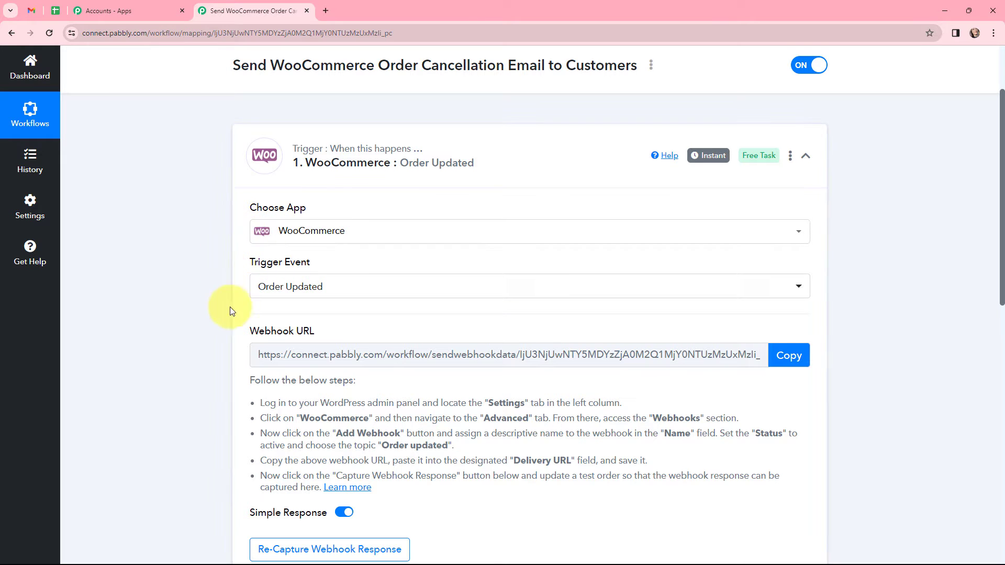
scroll(235, 253, down, 1)
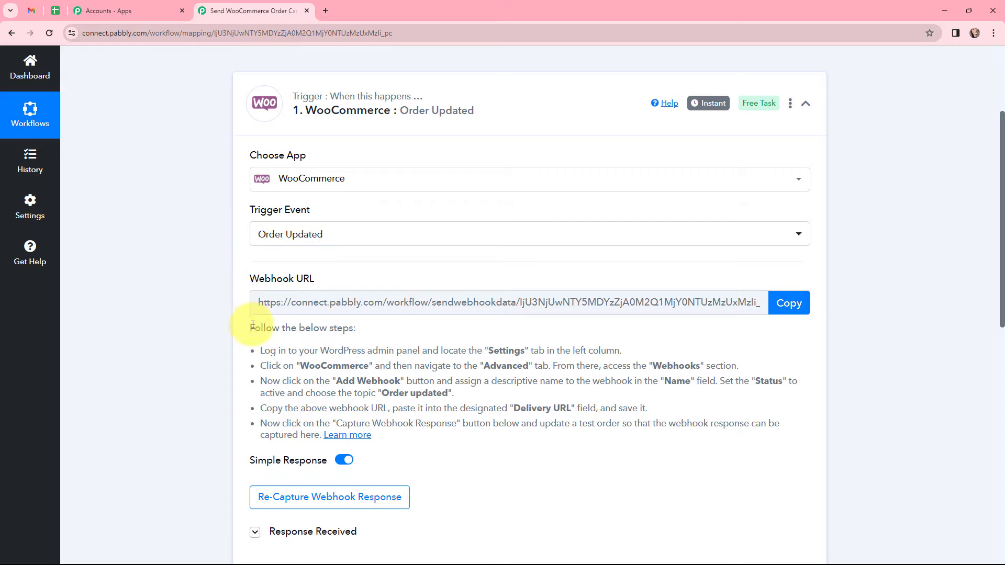
drag(251, 328, 438, 434)
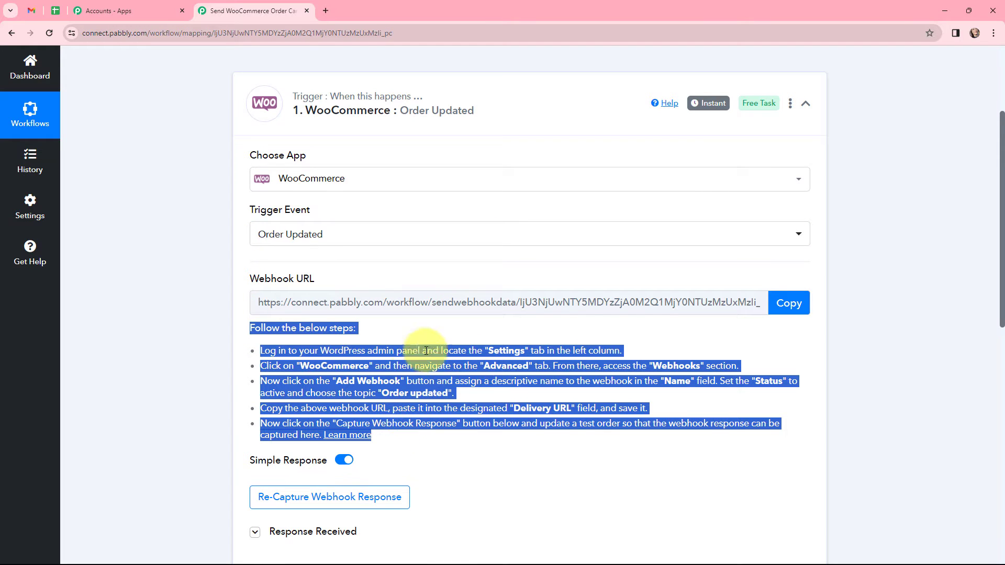
click(491, 346)
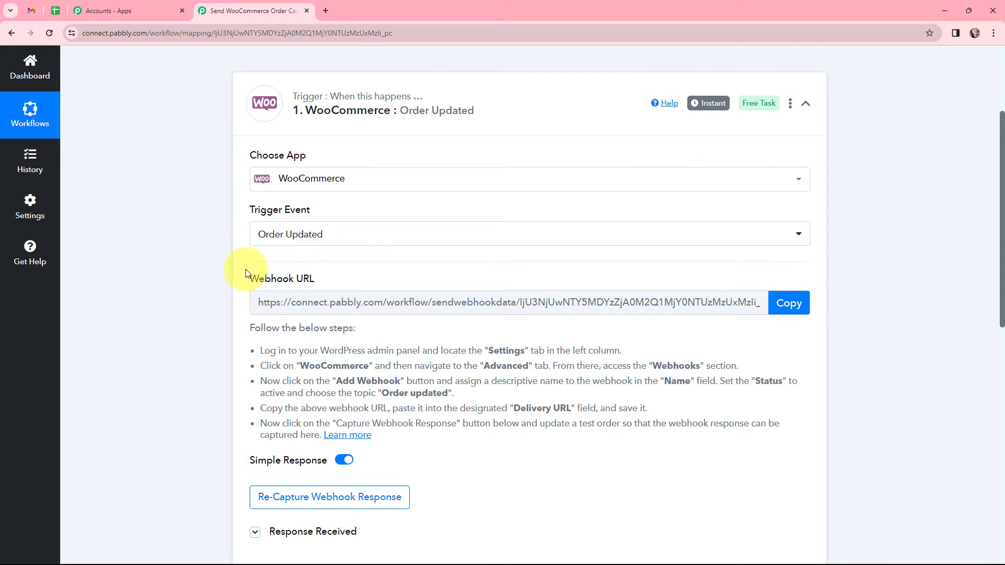
scroll(491, 274, up, 1)
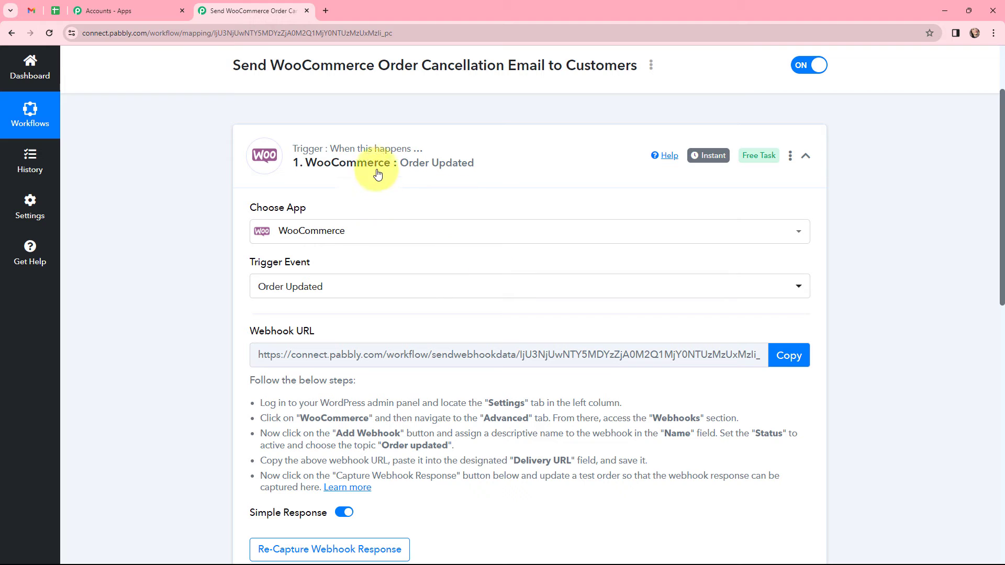
Expand the WooCommerce trigger's received response and examine the captured order total, status and shipping fields.
scroll(399, 187, down, 5)
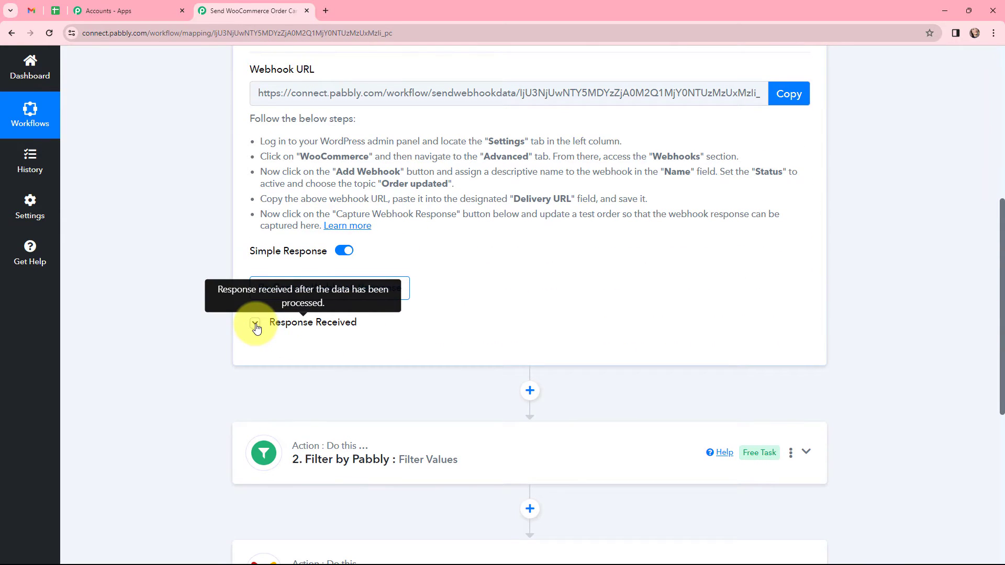
click(256, 324)
scroll(560, 395, down, 15)
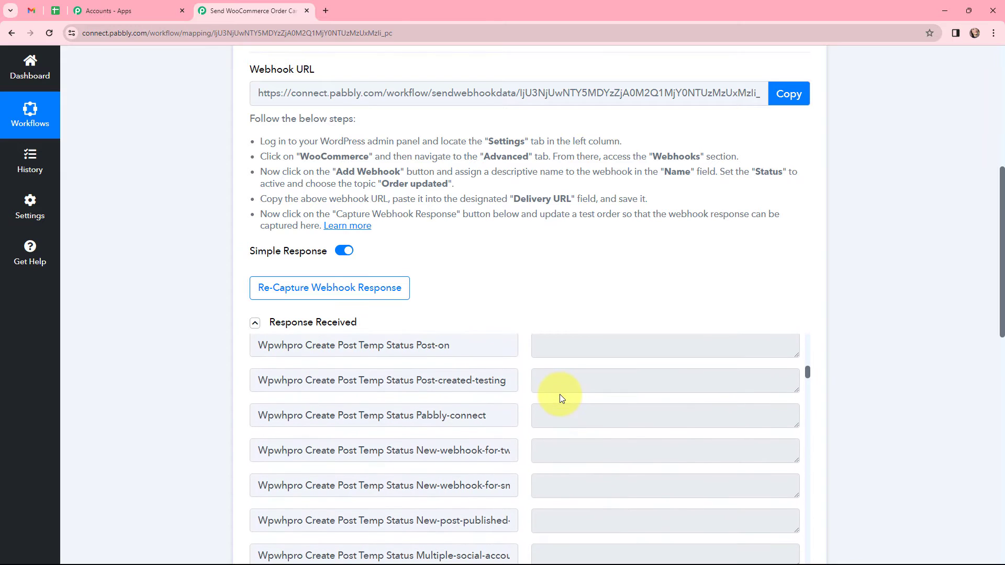
scroll(565, 316, down, 3)
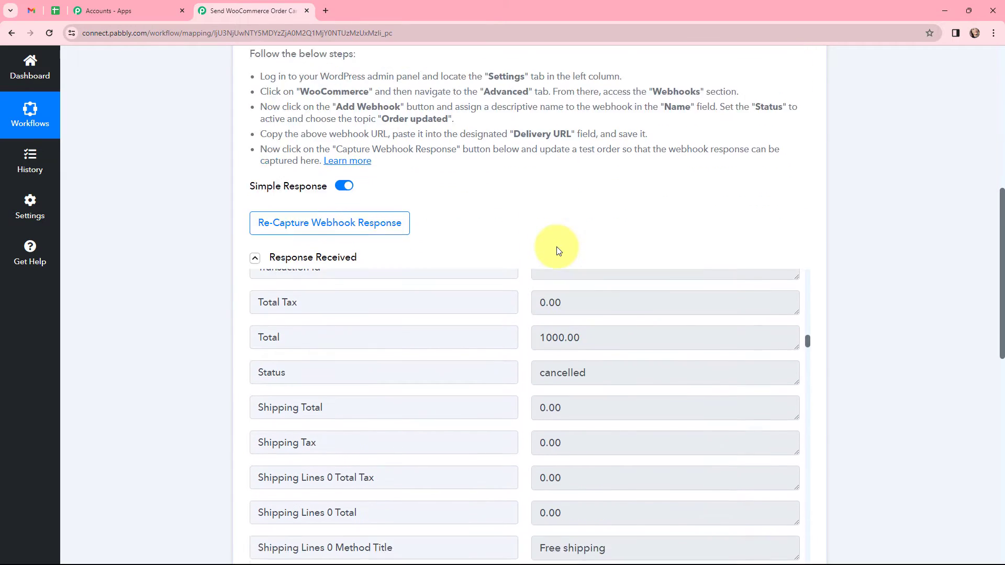
drag(595, 280, 530, 284)
click(511, 262)
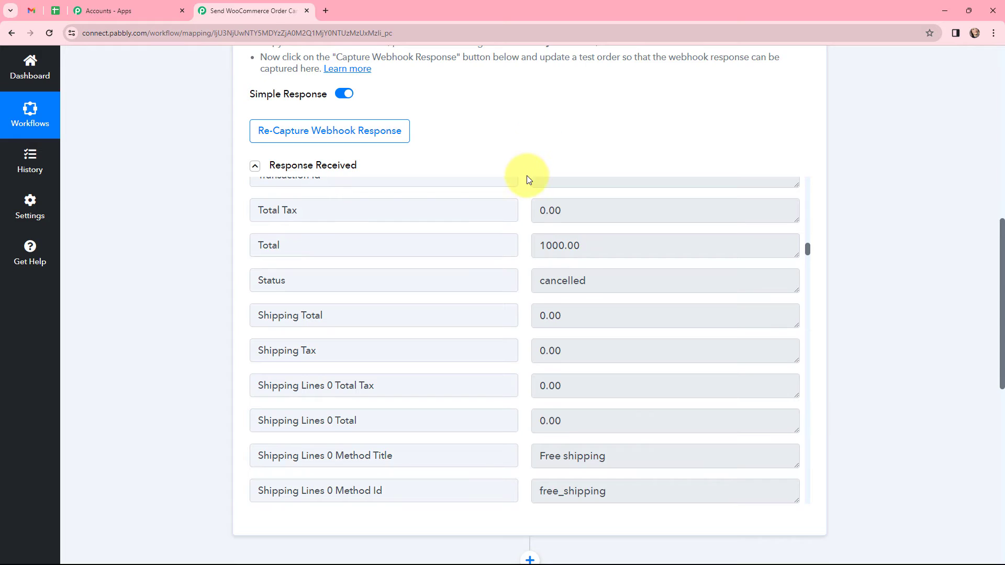
scroll(526, 174, up, 6)
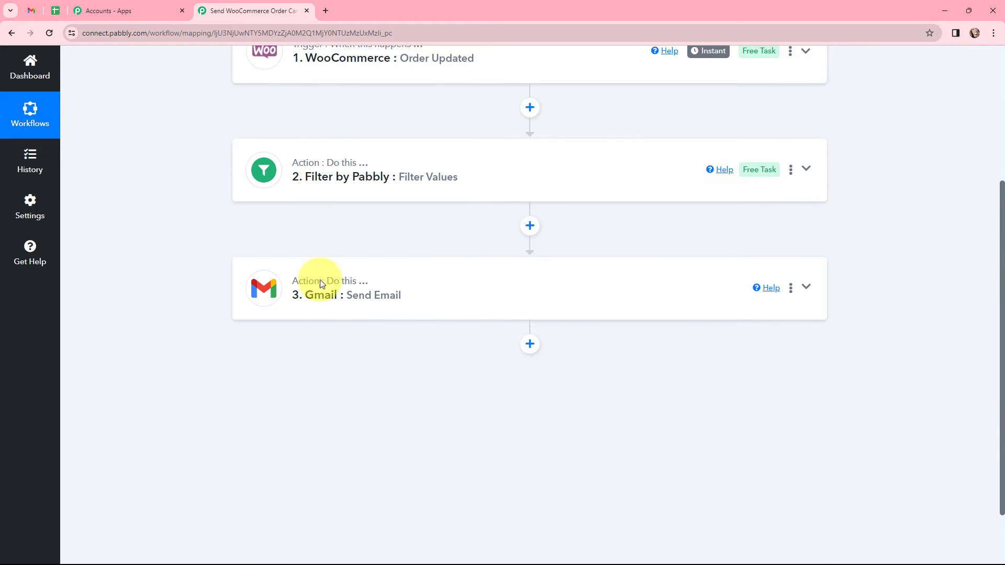
Reopen the WooCommerce trigger and review the available trigger events, leaving the selection as it is.
click(345, 290)
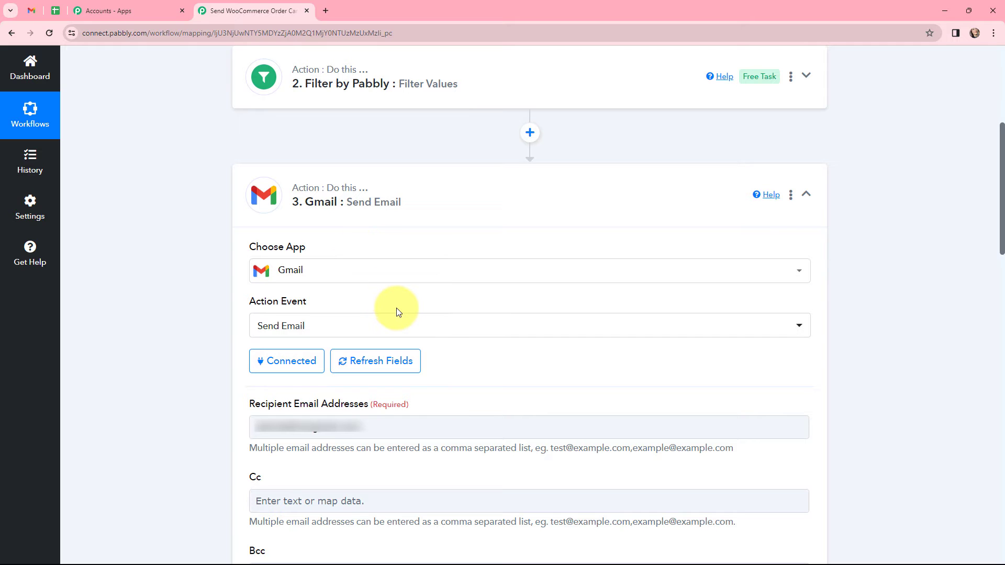
scroll(397, 310, up, 3)
click(459, 118)
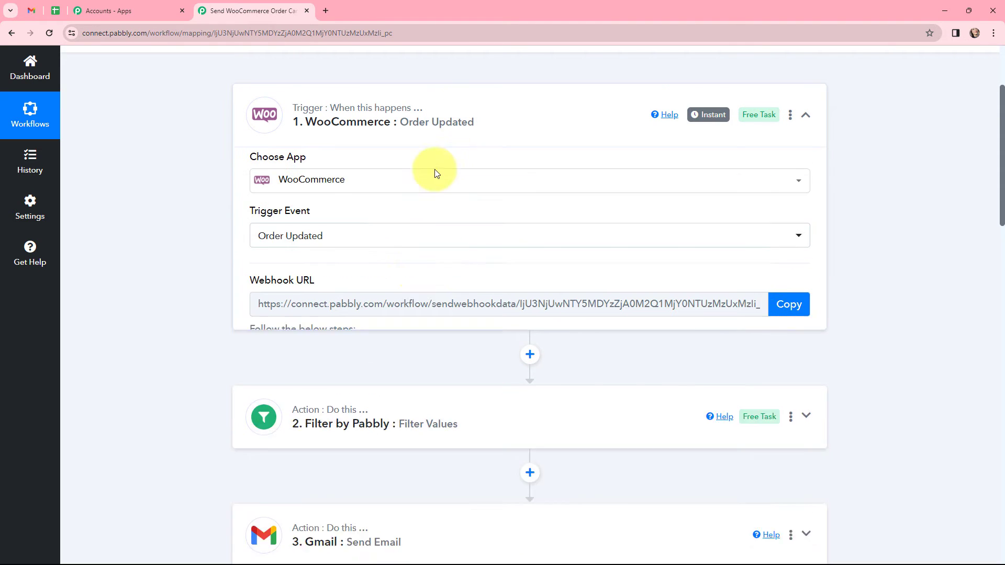
scroll(419, 199, up, 3)
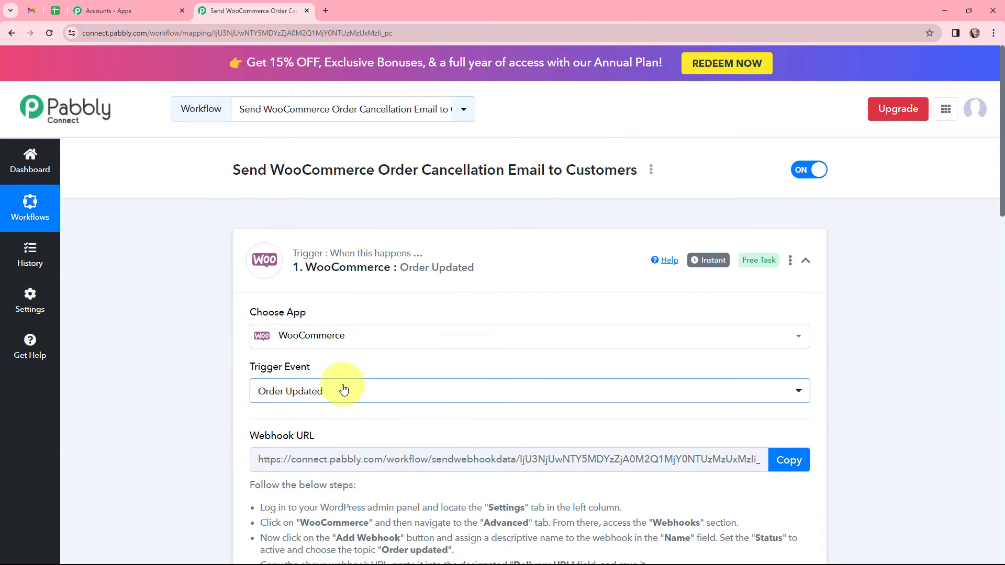
click(348, 390)
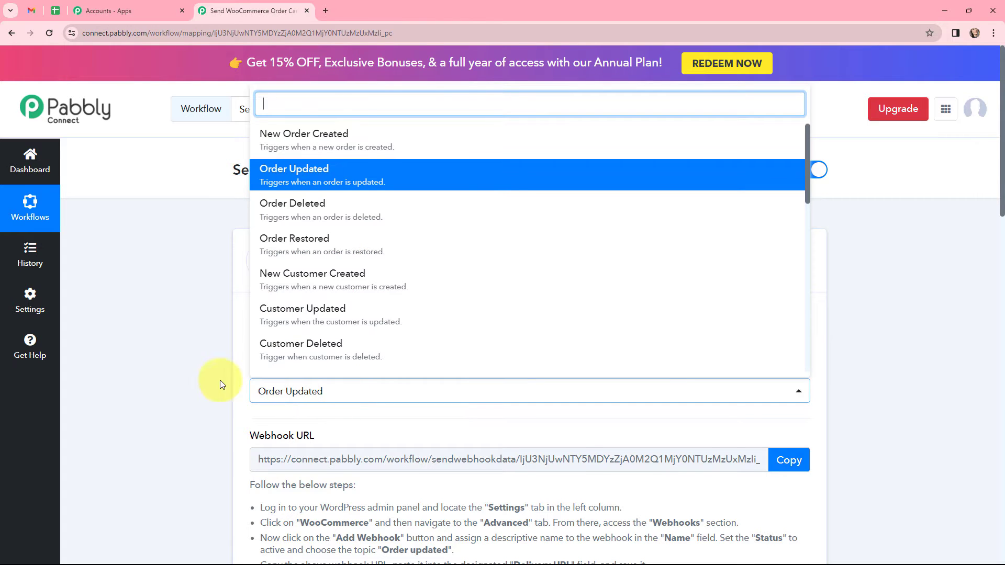
click(177, 339)
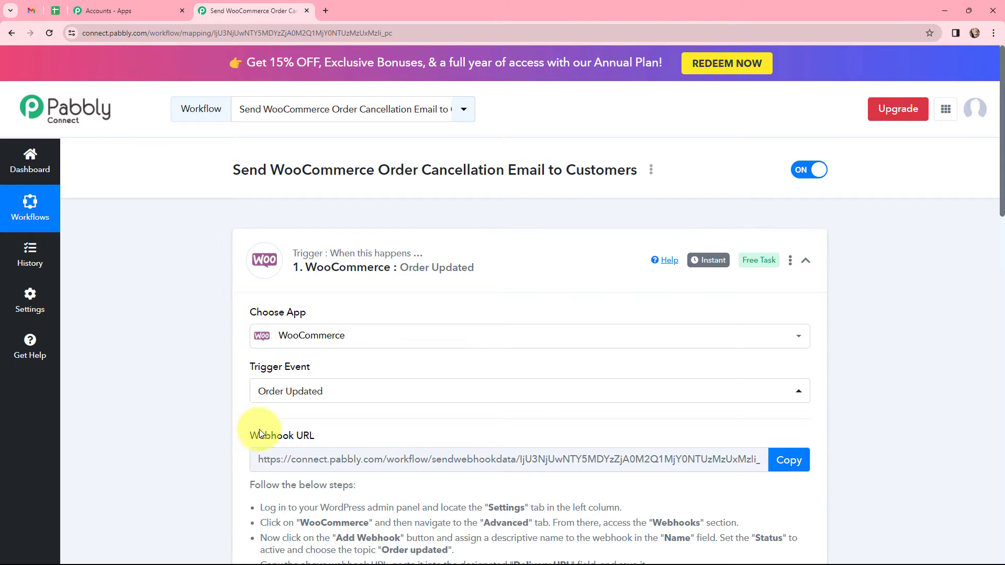
Expand the Filter by Pabbly action, review the label, filter type and value of its condition, and collapse it.
scroll(234, 364, down, 3)
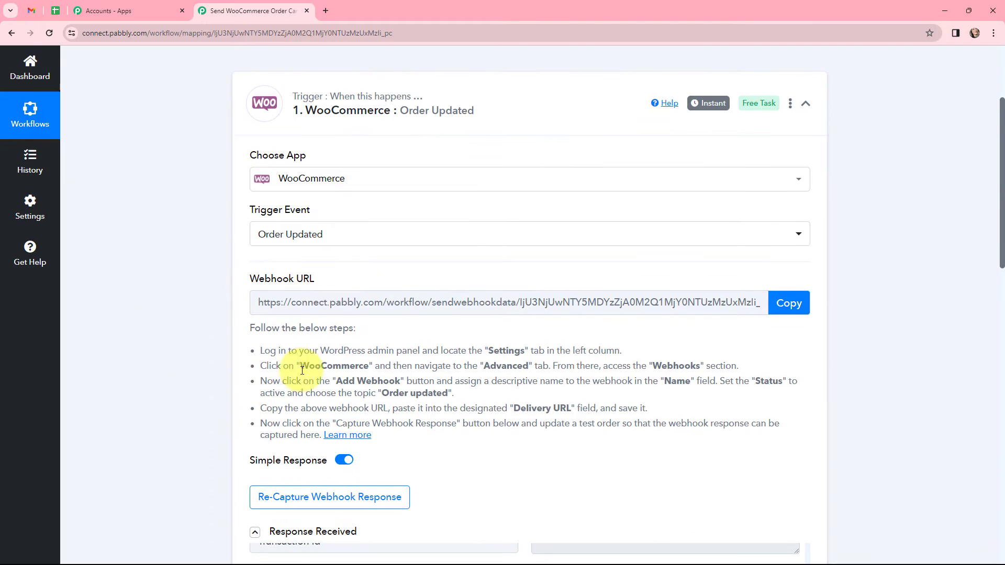
scroll(218, 235, down, 13)
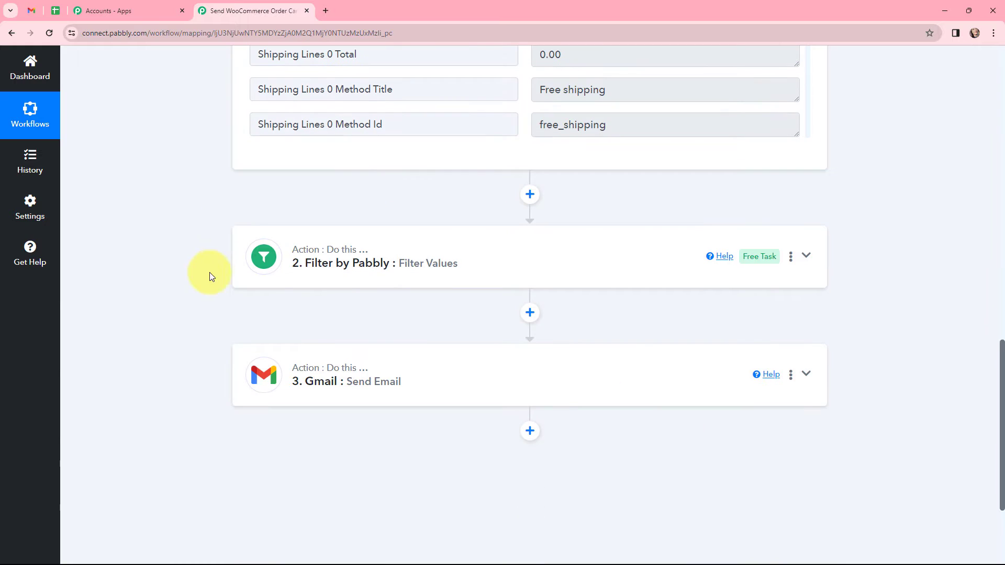
click(307, 266)
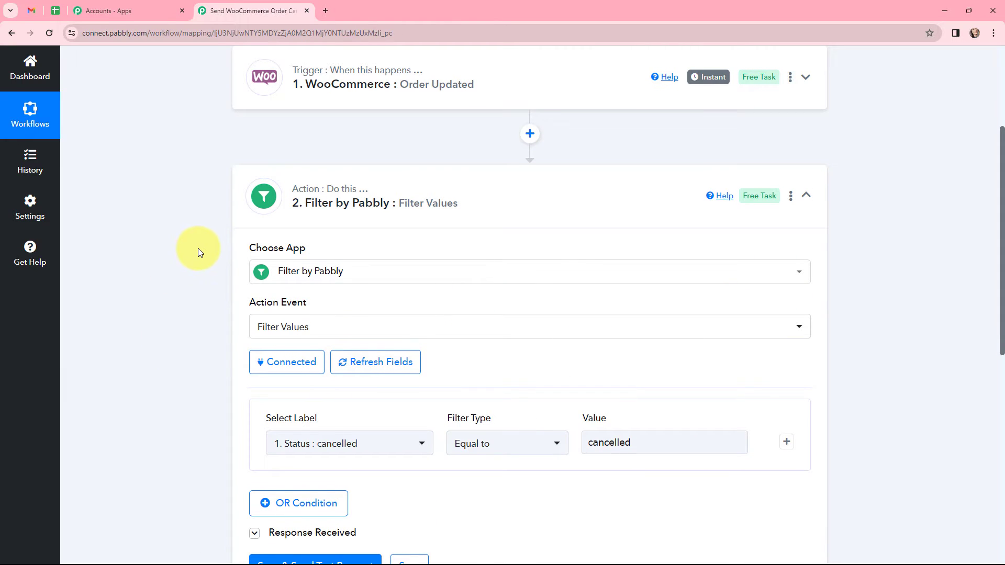
scroll(198, 248, down, 2)
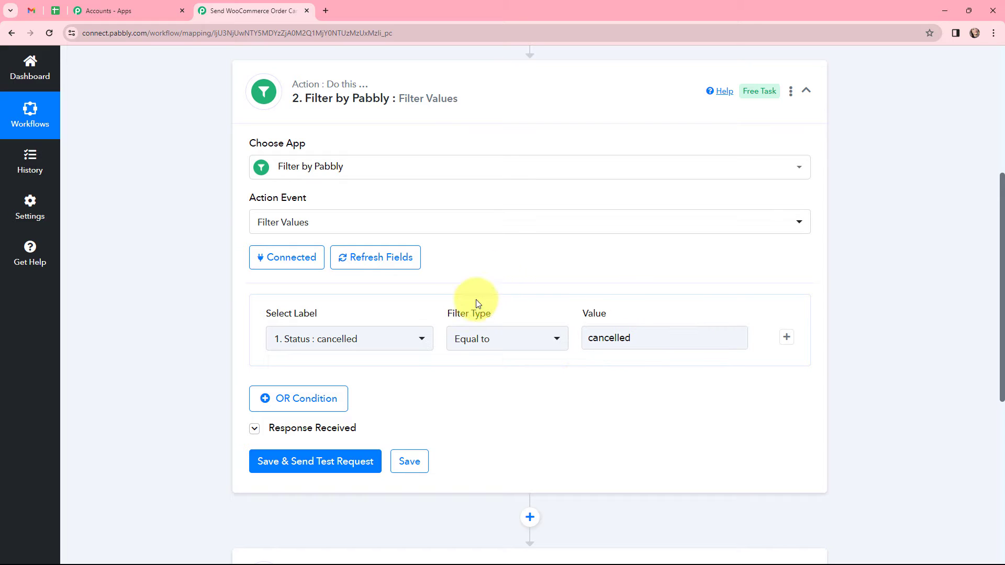
click(287, 124)
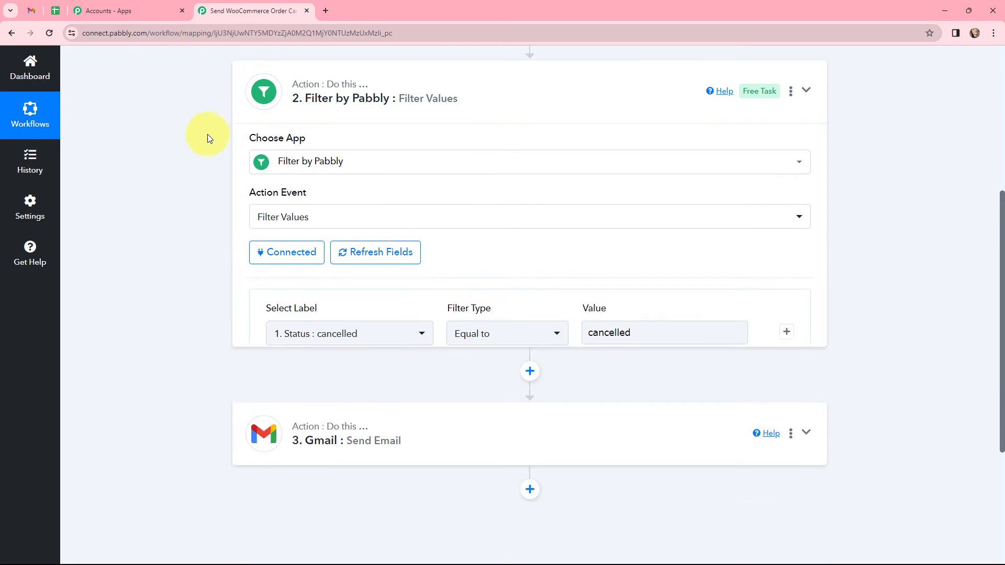
Expand the Gmail Send Email action and review its recipient, sender name, subject and mapped email content.
scroll(175, 220, up, 5)
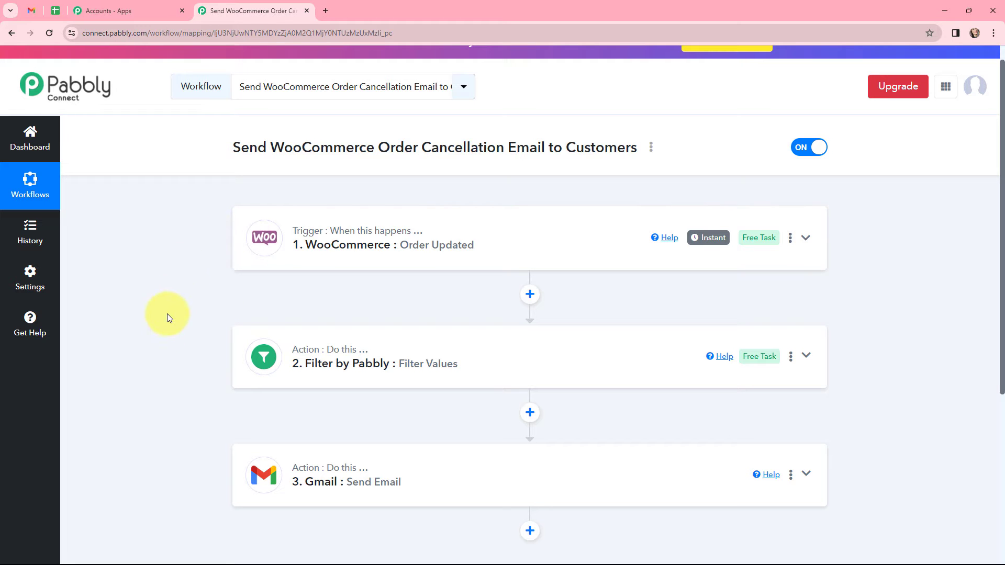
scroll(183, 264, down, 5)
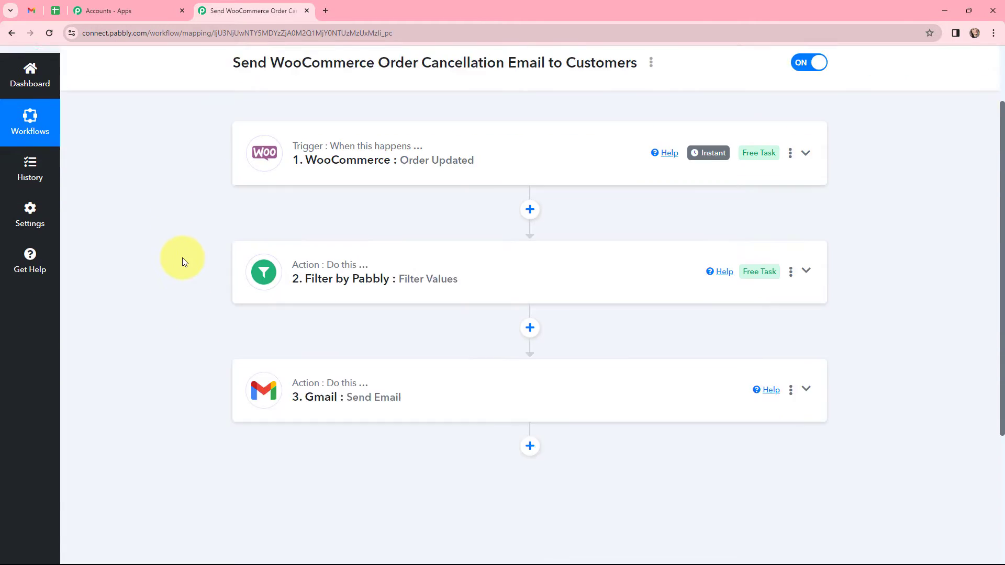
click(298, 225)
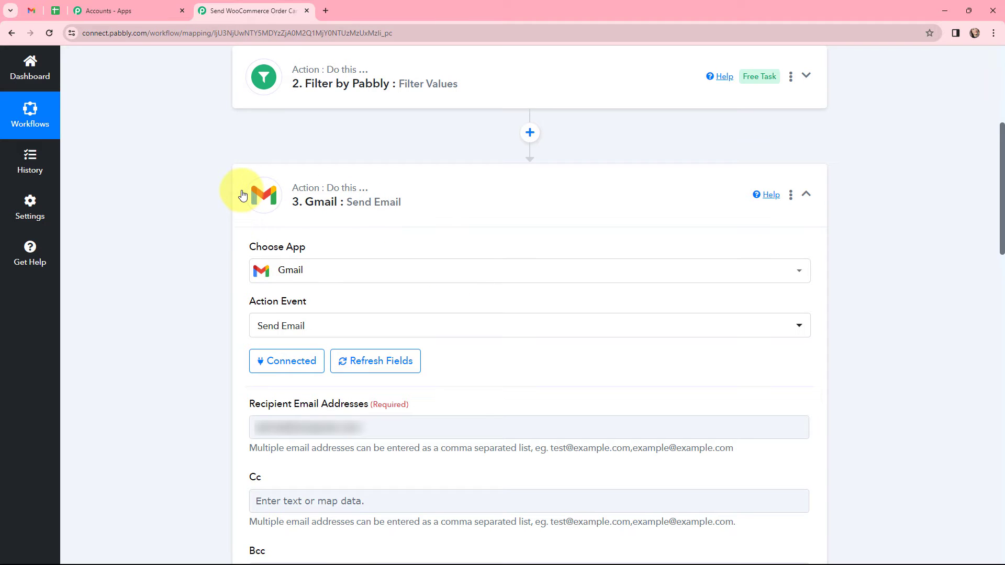
scroll(241, 195, down, 2)
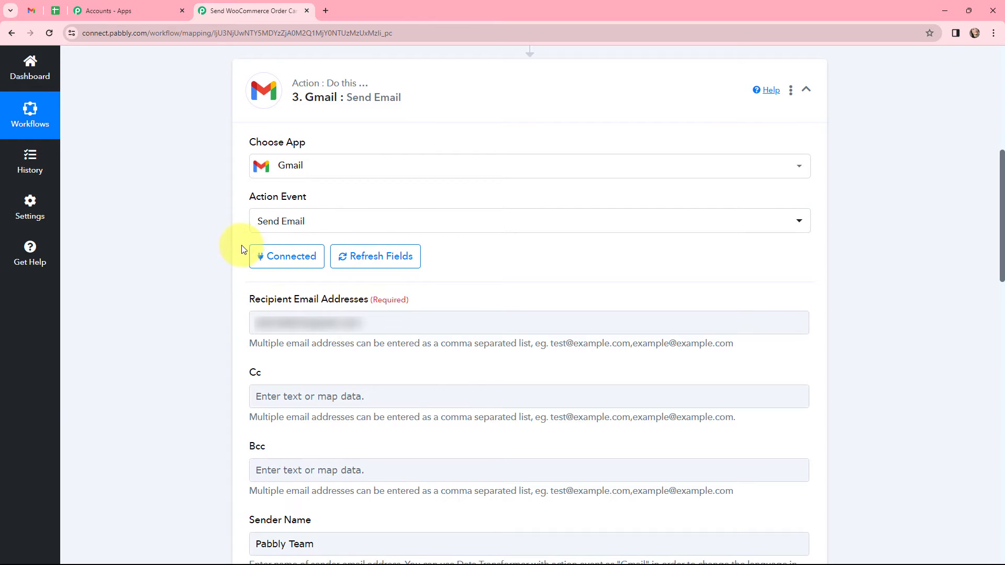
scroll(242, 225, down, 3)
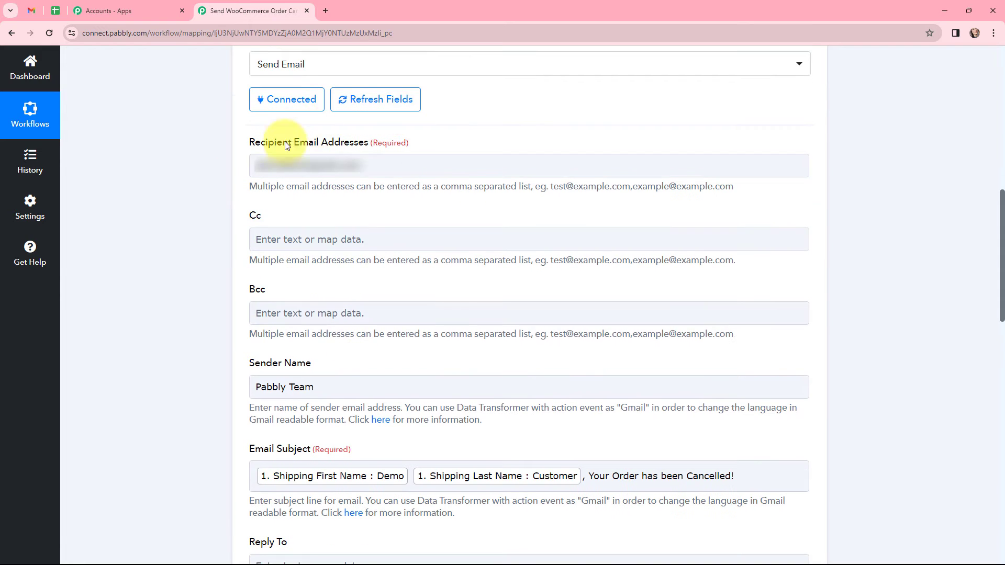
scroll(243, 279, down, 7)
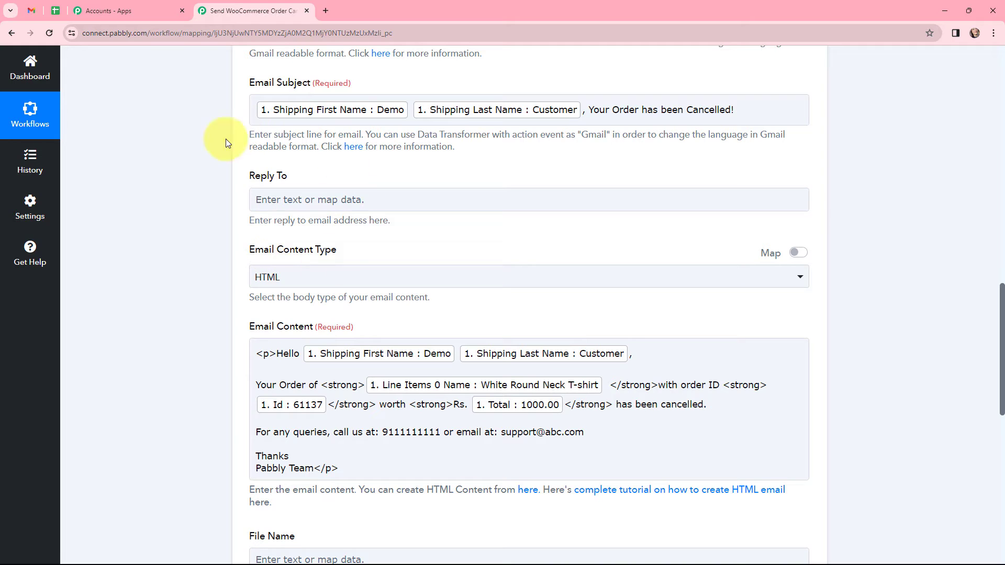
Expand the Gmail action's received response and examine the result status.
scroll(247, 161, down, 10)
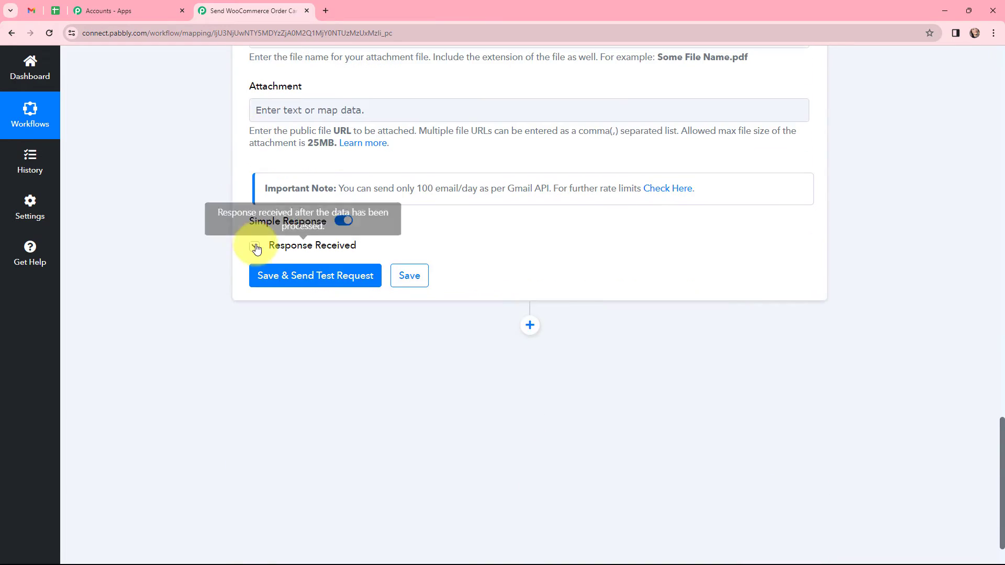
click(255, 247)
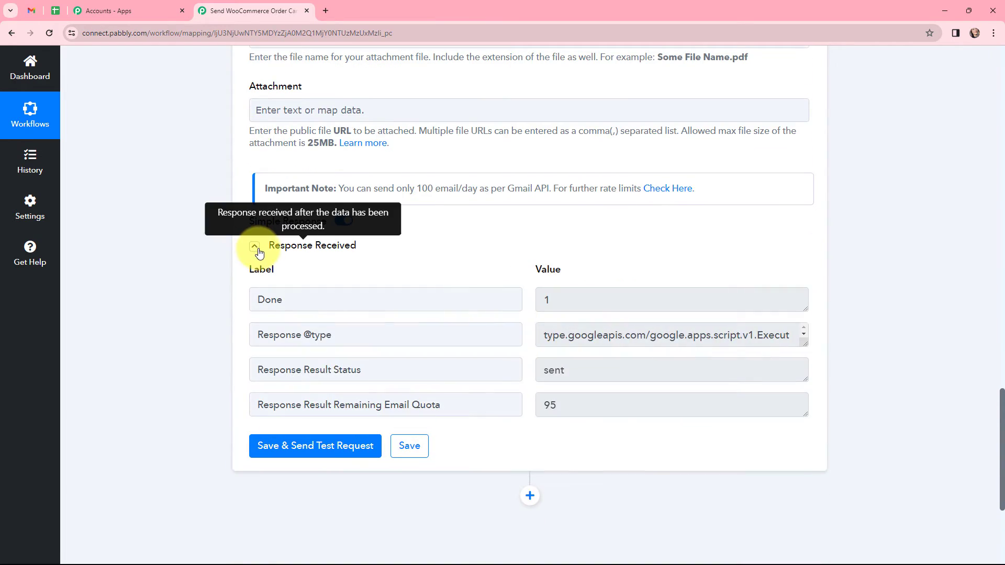
drag(586, 373, 542, 375)
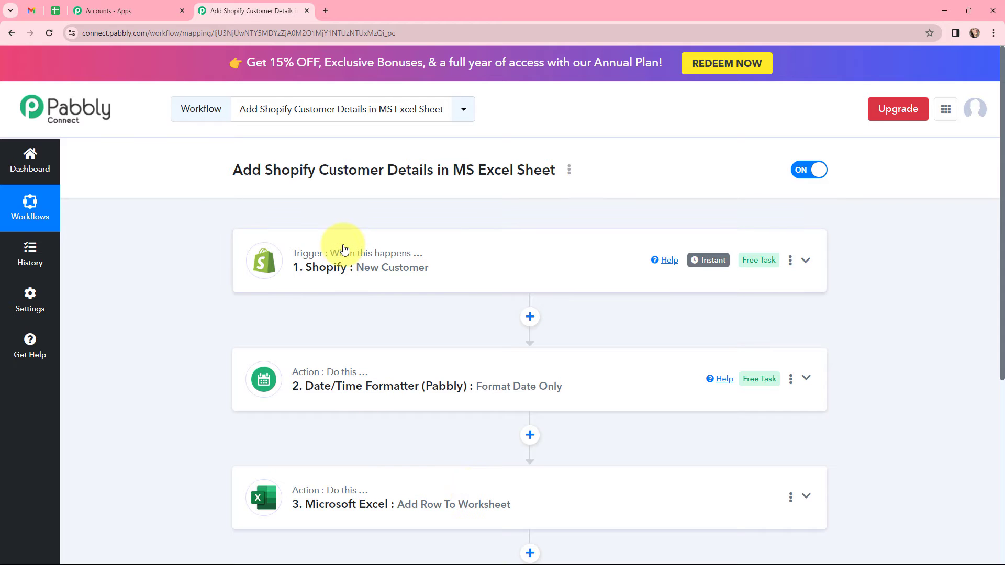
In the Shopify customer details workflow, expand the New Customer trigger and review its webhook setup instructions.
click(333, 257)
scroll(400, 230, down, 3)
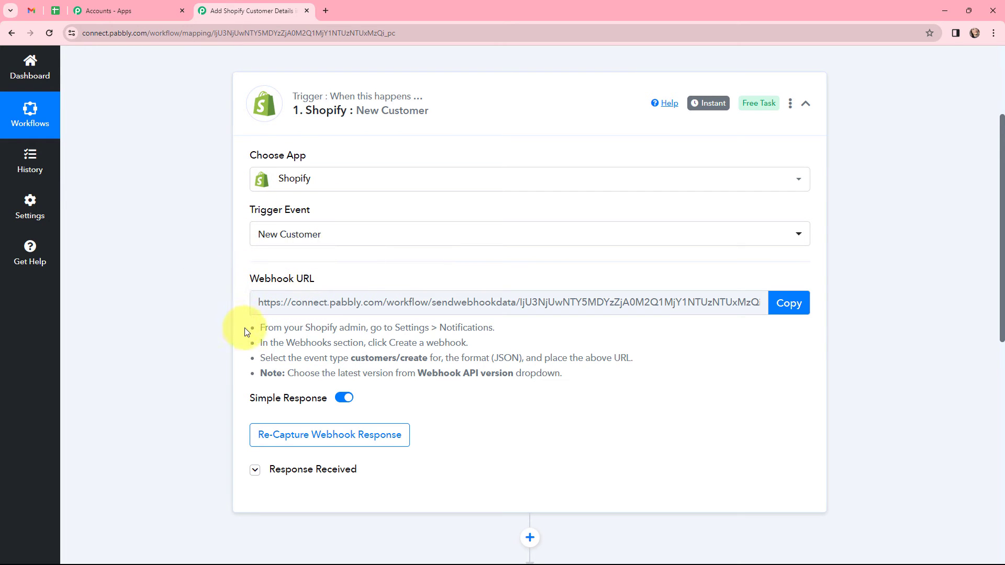
drag(278, 330, 580, 383)
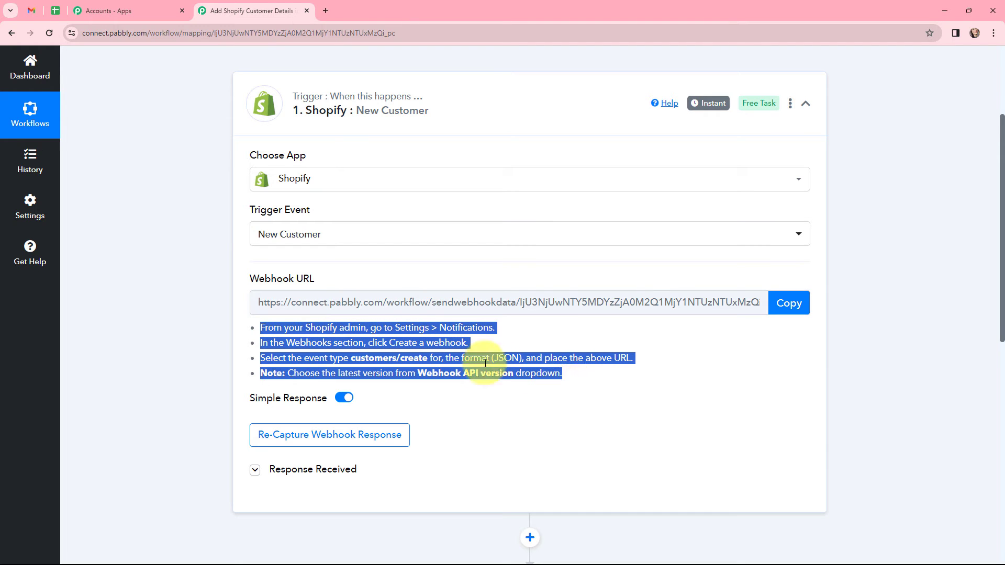
click(256, 302)
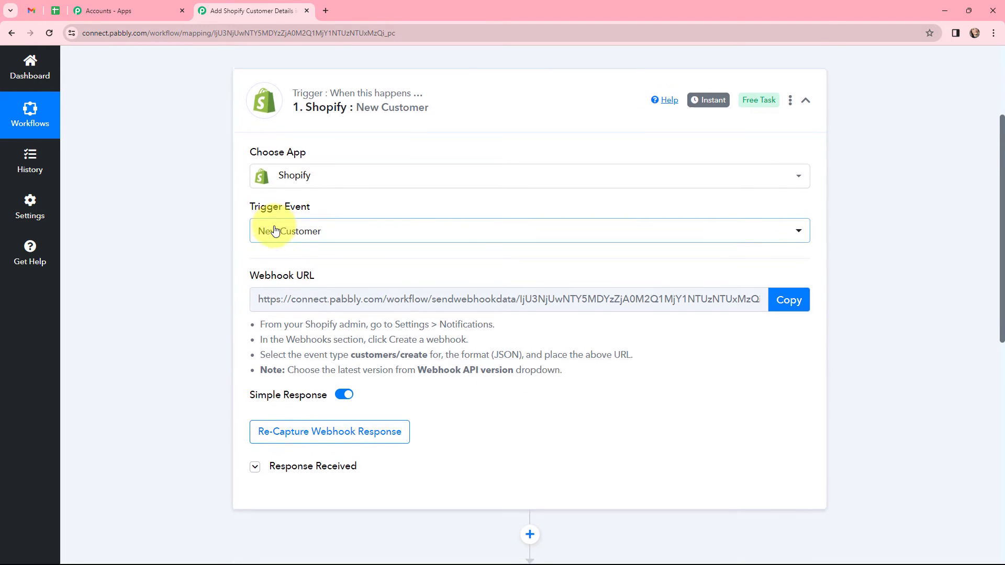
Expand the Shopify trigger's received response and examine the captured customer email, name and default address fields.
scroll(267, 228, down, 2)
click(255, 367)
scroll(574, 324, down, 4)
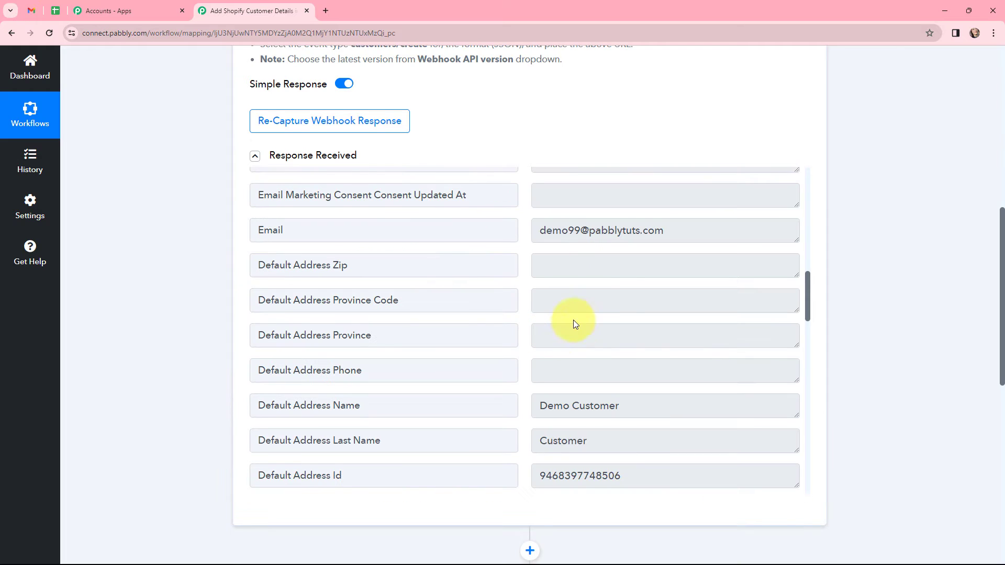
scroll(596, 284, down, 1)
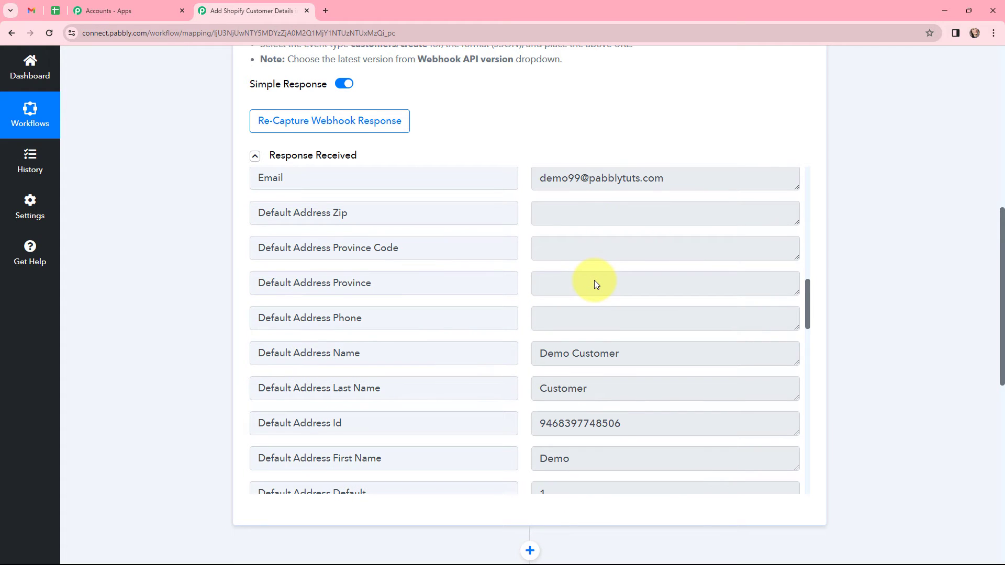
click(588, 176)
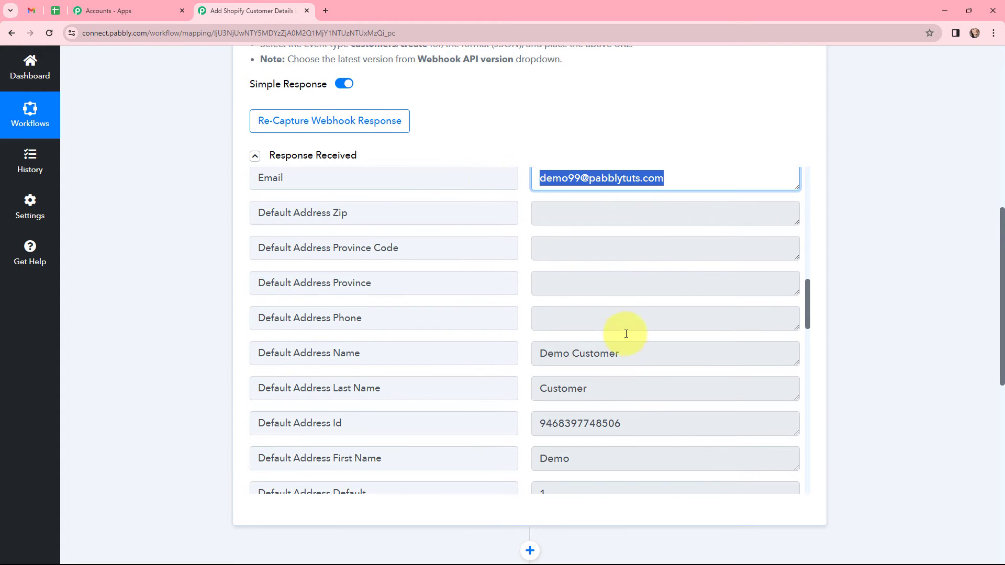
click(618, 364)
click(622, 399)
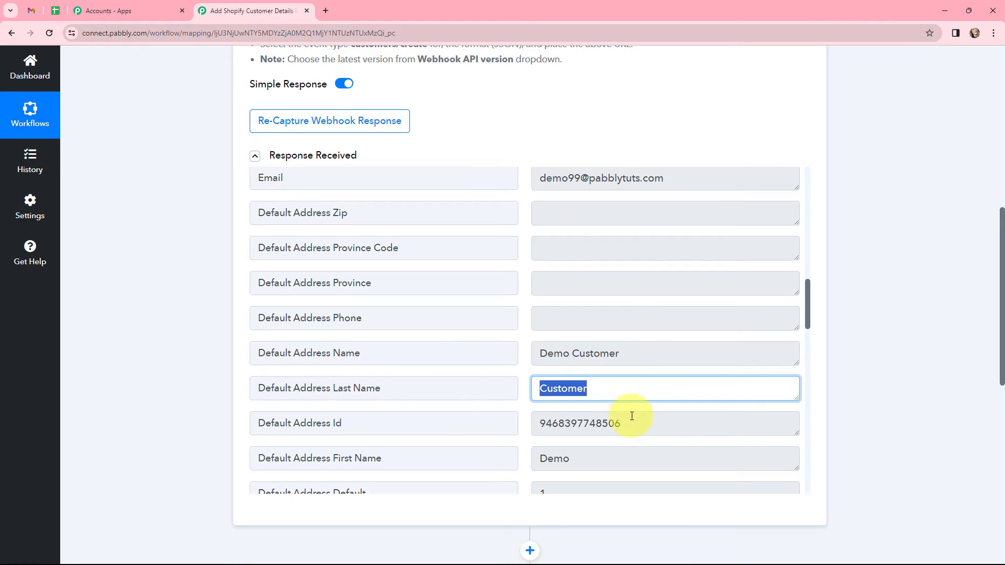
scroll(604, 321, down, 4)
scroll(603, 321, up, 4)
scroll(505, 416, up, 5)
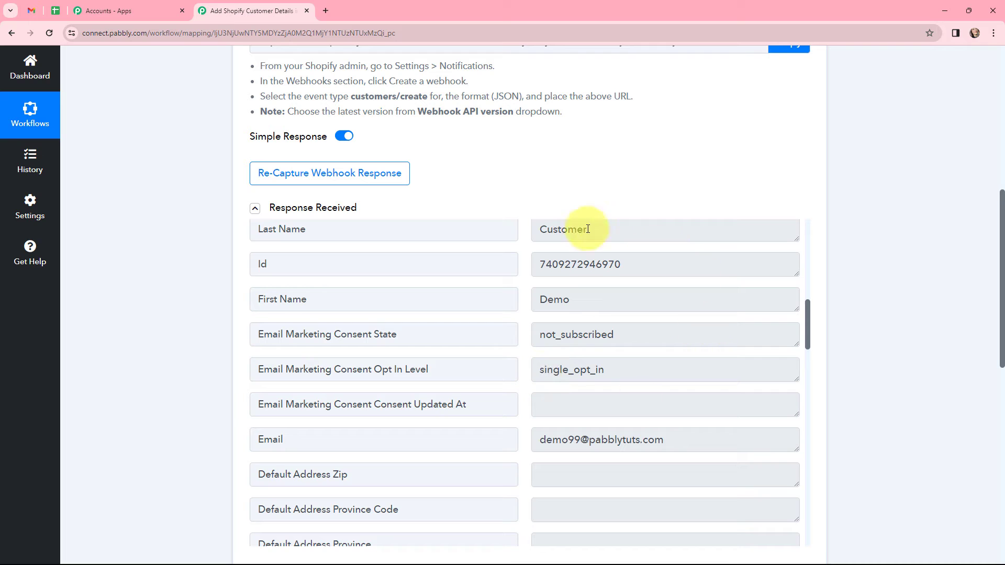
click(255, 213)
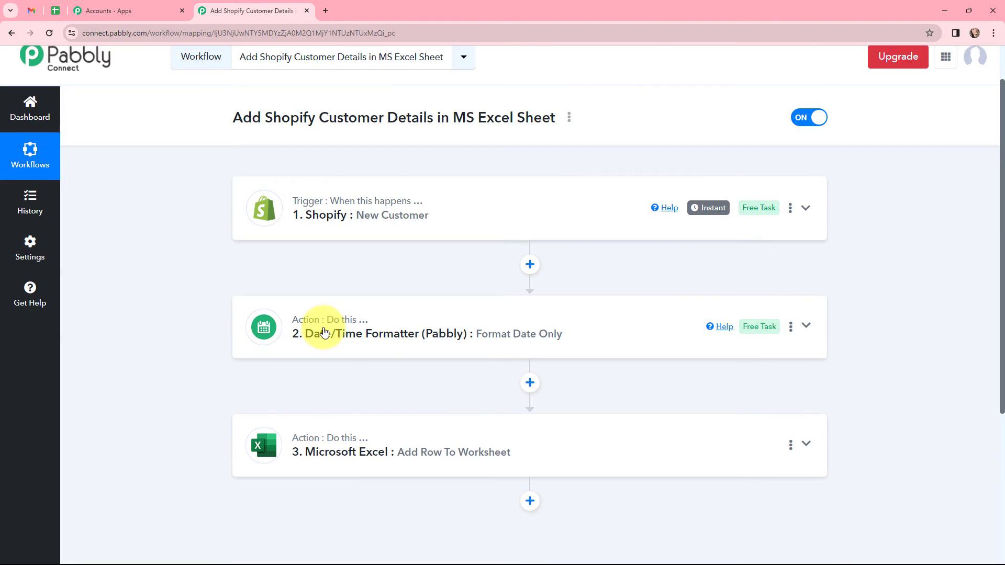
Expand the Date/Time Formatter action, review its available action events and date format settings, and collapse it again.
click(324, 332)
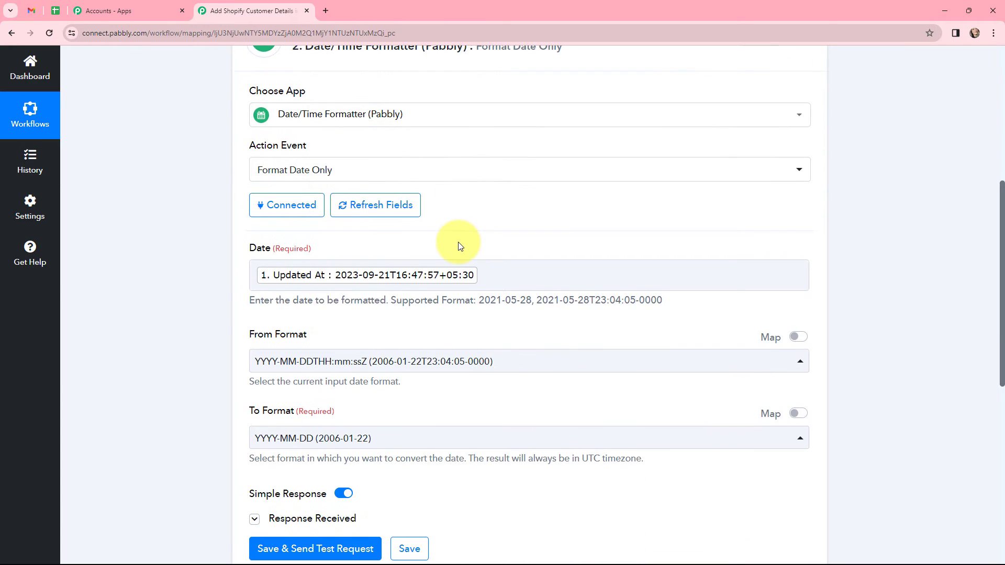
click(379, 232)
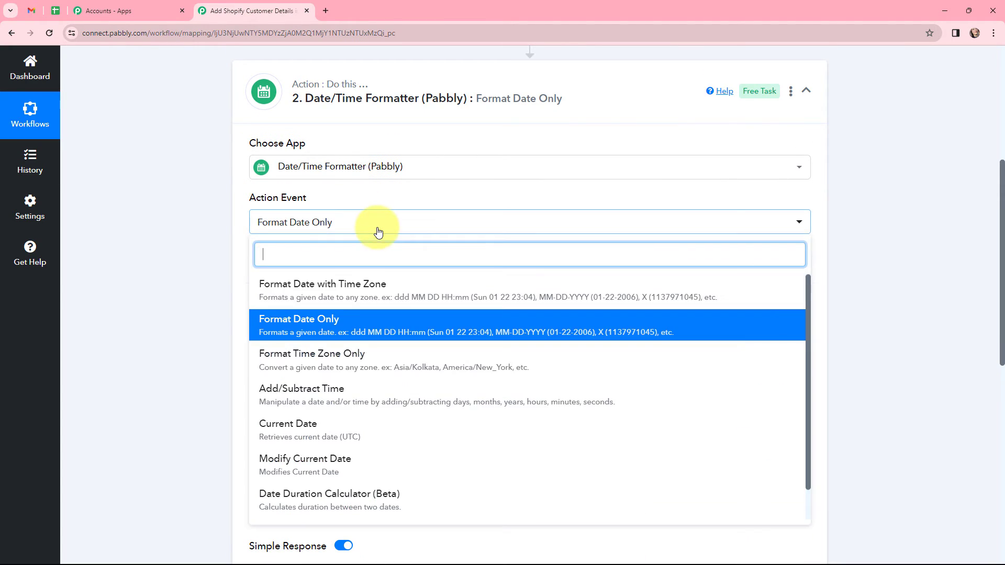
click(188, 271)
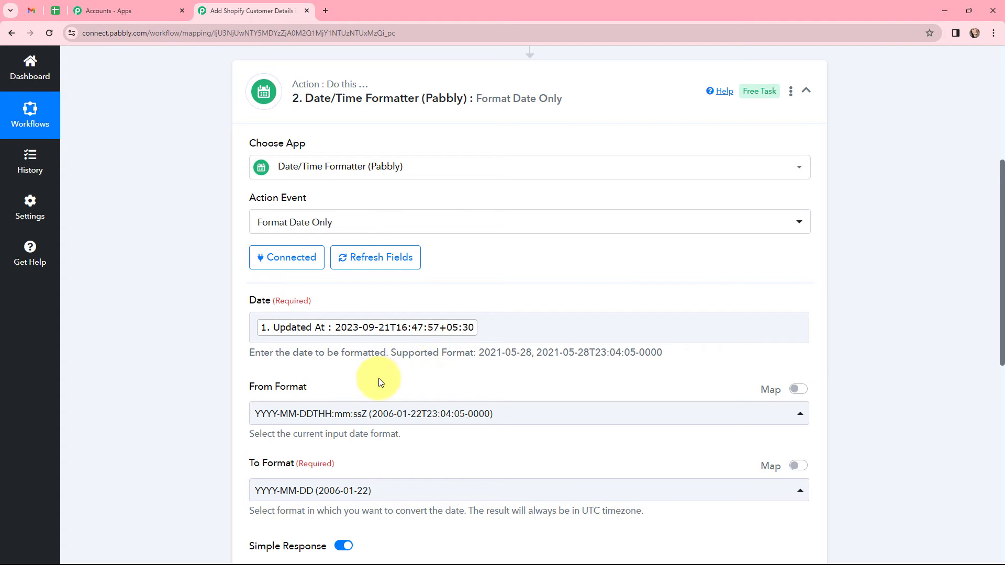
click(265, 65)
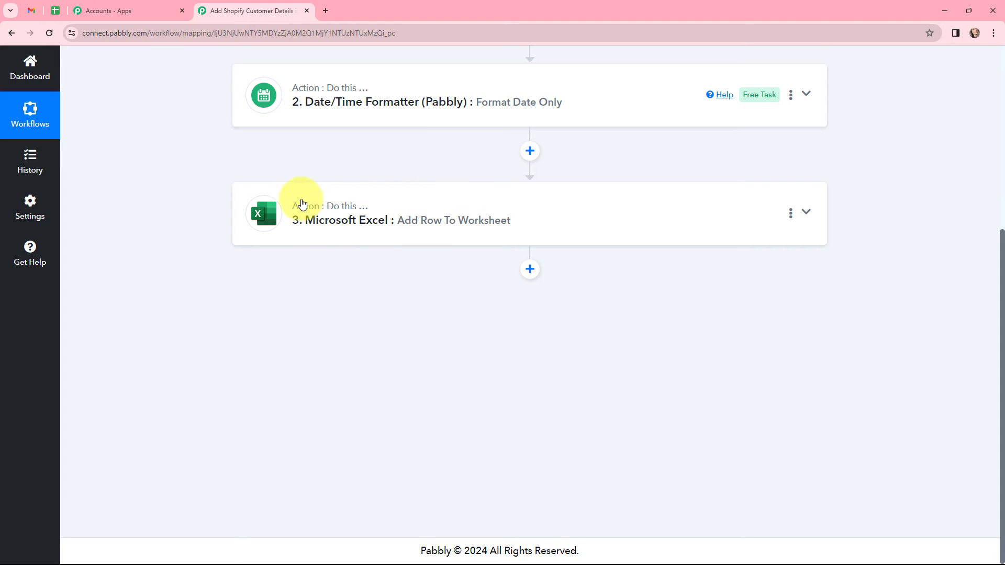
Expand the Microsoft Excel Add Row To Worksheet action and review its workbook, drive, worksheet and column mappings.
click(264, 211)
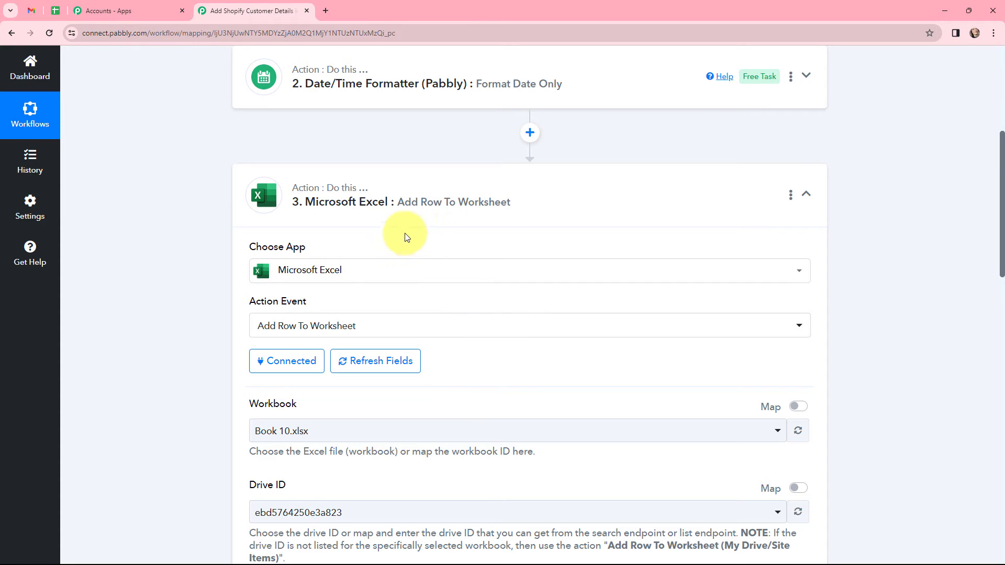
scroll(400, 225, down, 2)
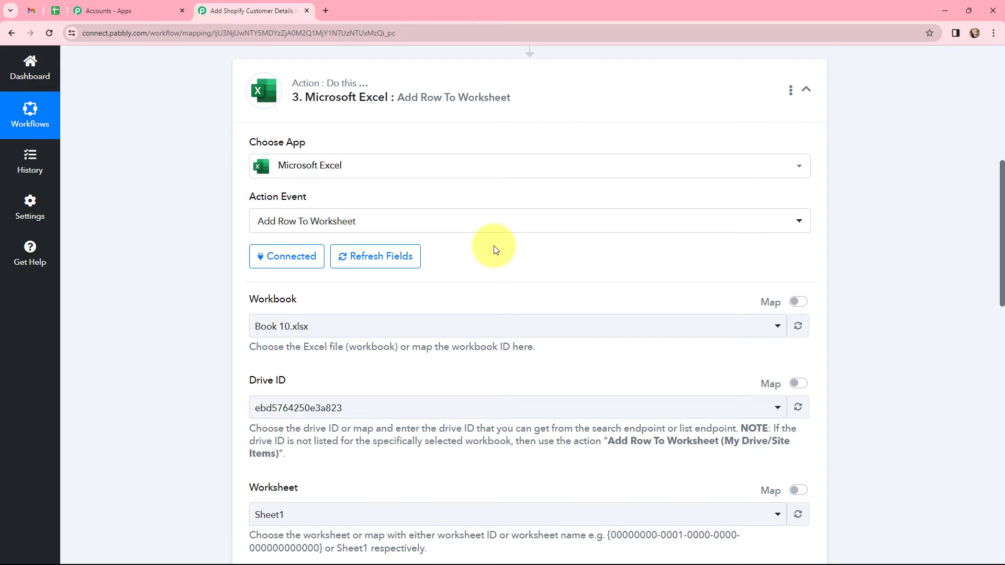
scroll(496, 250, down, 9)
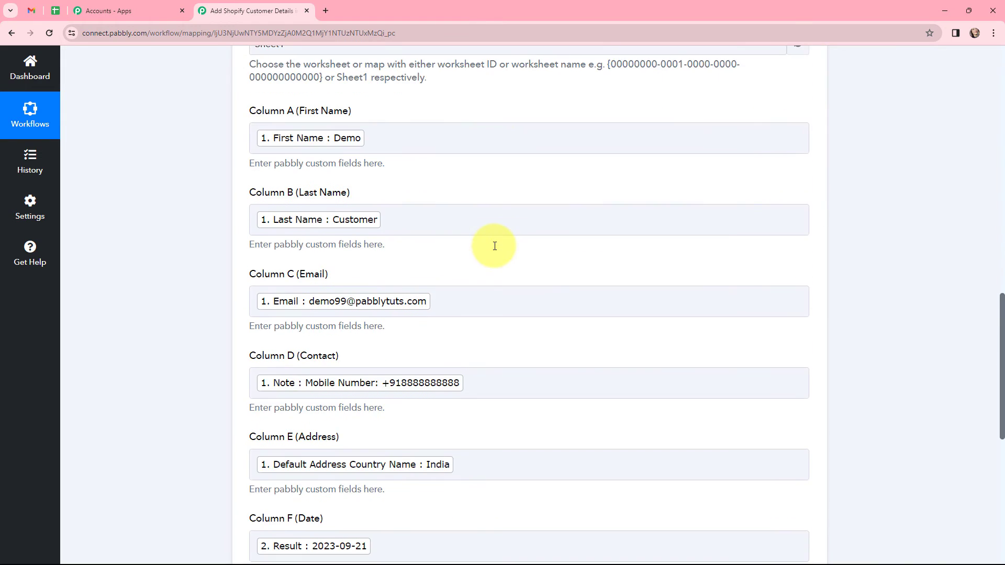
scroll(494, 246, down, 6)
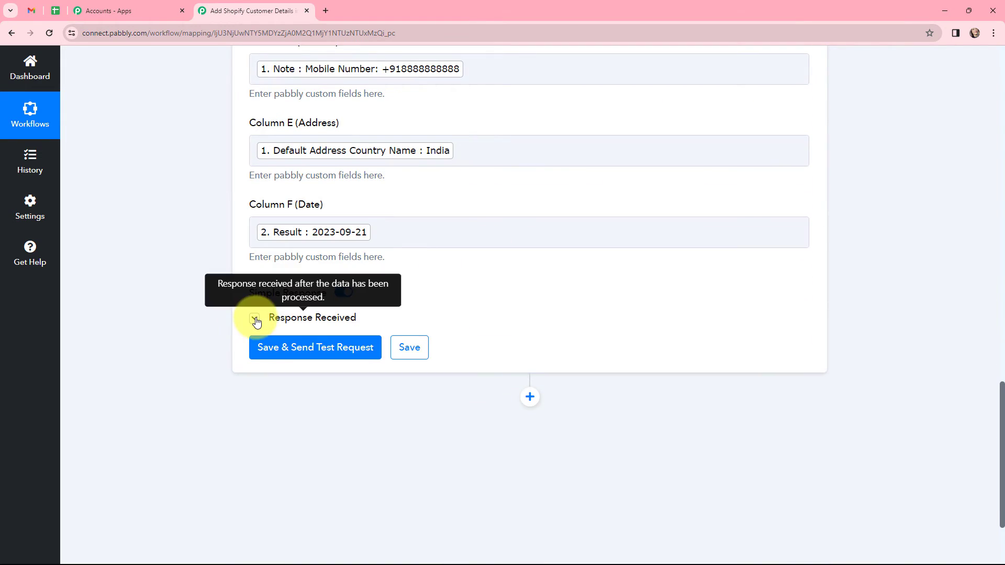
Expand the Excel action's received response, examine the returned row values, and return to the workflow overview.
click(256, 320)
scroll(545, 270, down, 3)
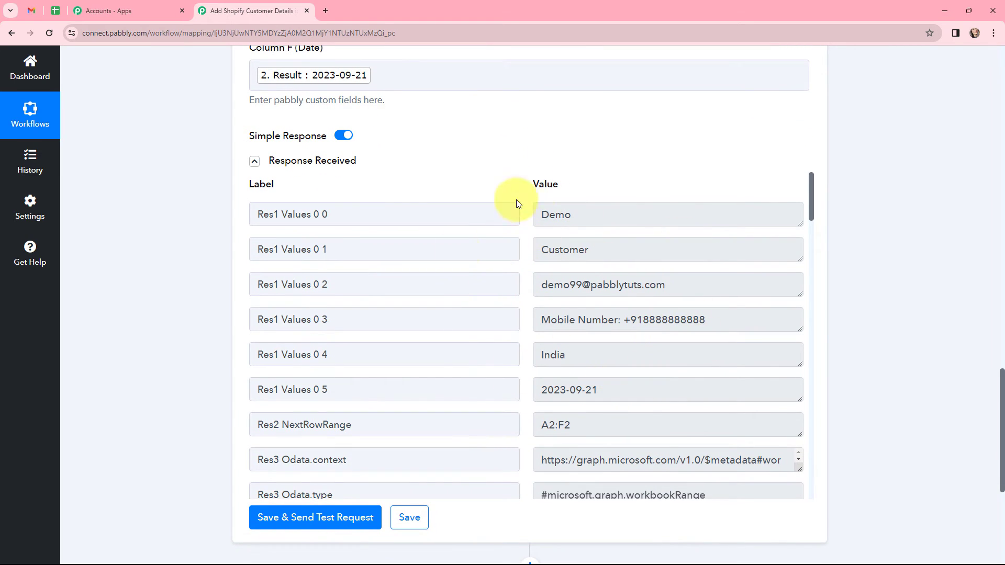
scroll(490, 365, up, 1)
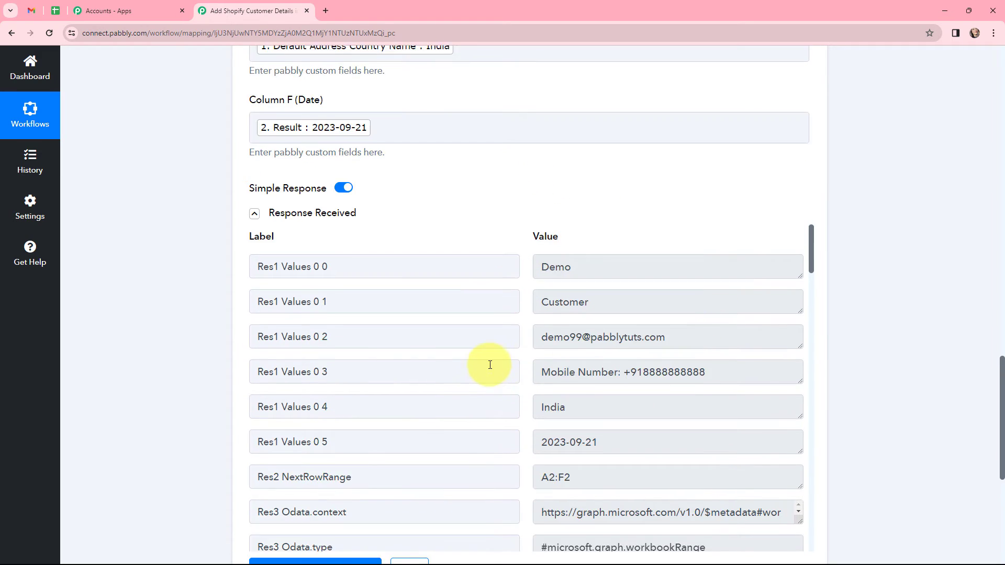
scroll(503, 281, up, 6)
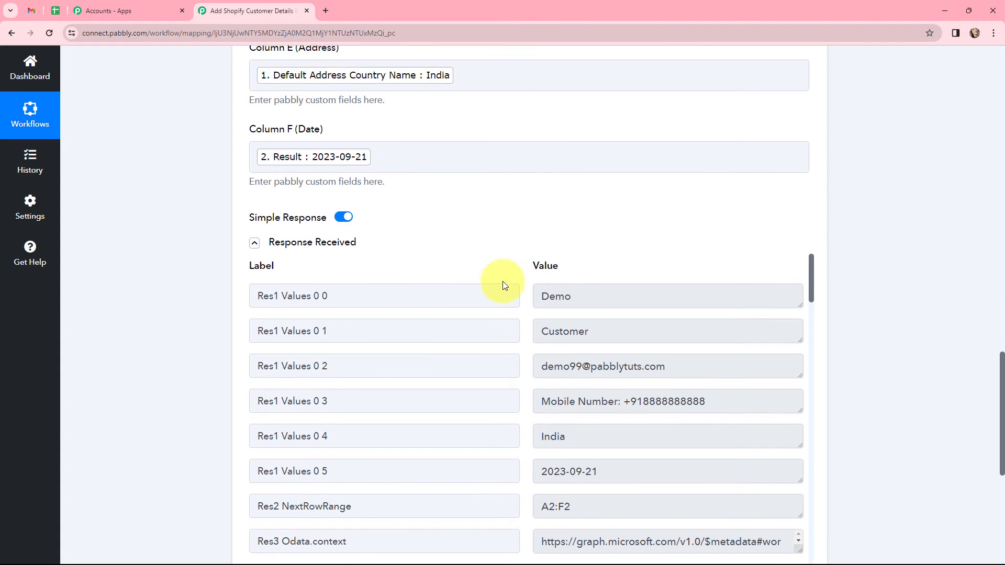
scroll(491, 289, up, 10)
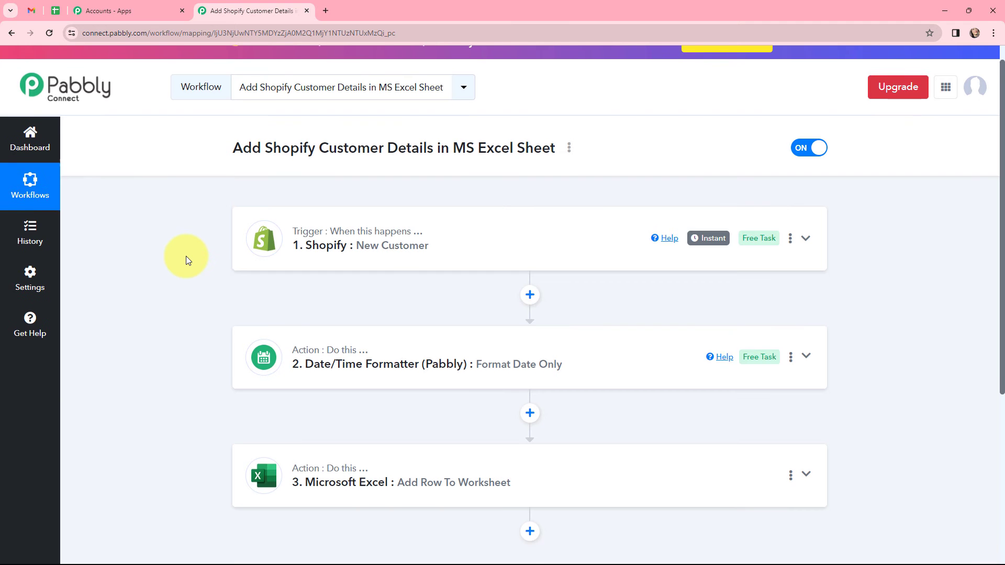
scroll(186, 256, up, 1)
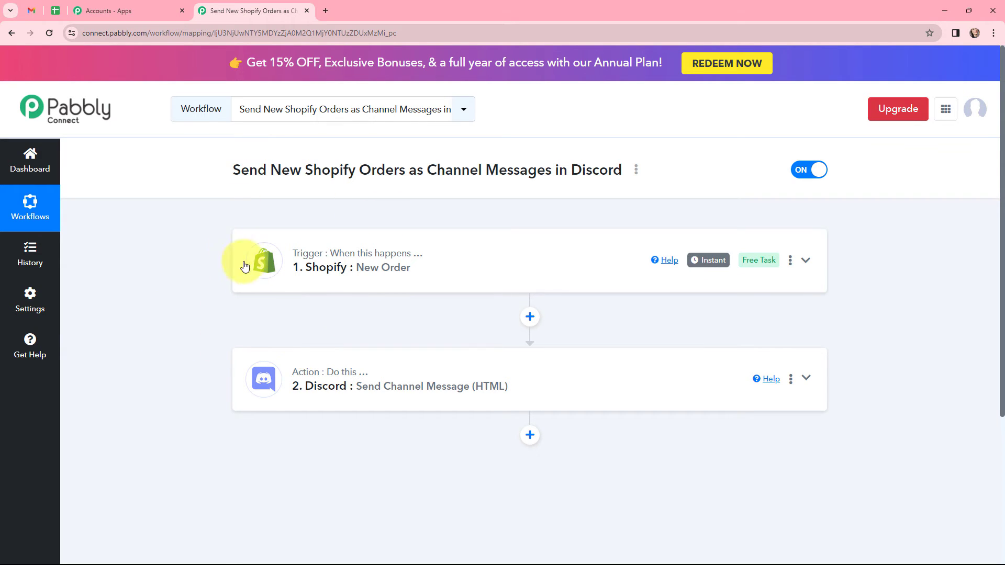
In the Shopify orders to Discord workflow, expand the New Order trigger and review its webhook setup instructions.
click(264, 243)
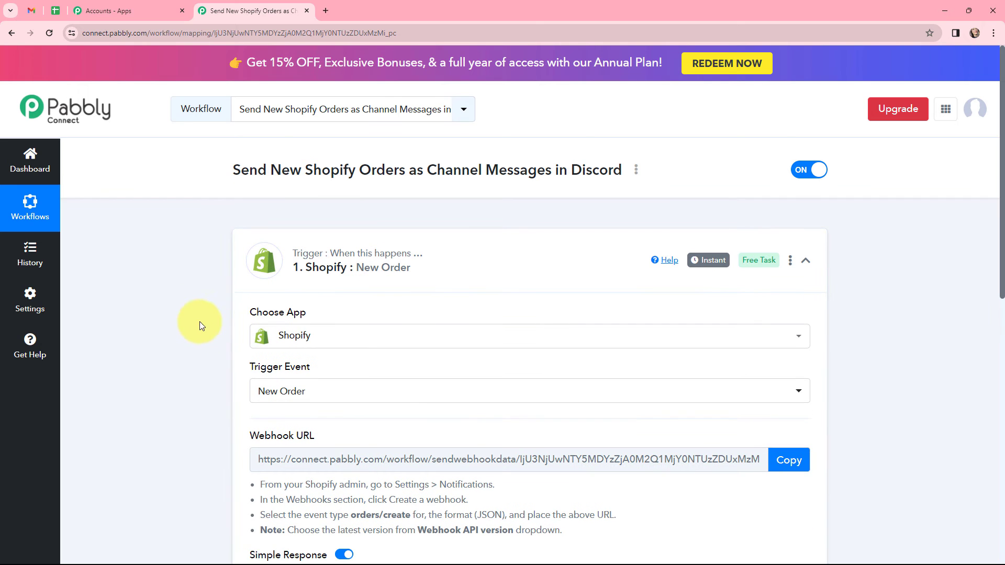
scroll(223, 226, down, 2)
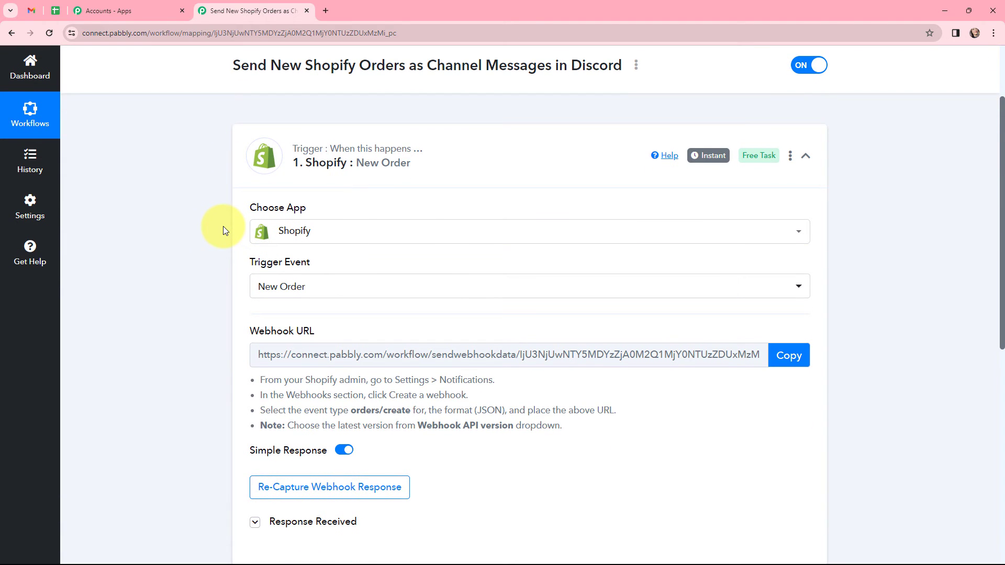
scroll(223, 227, down, 1)
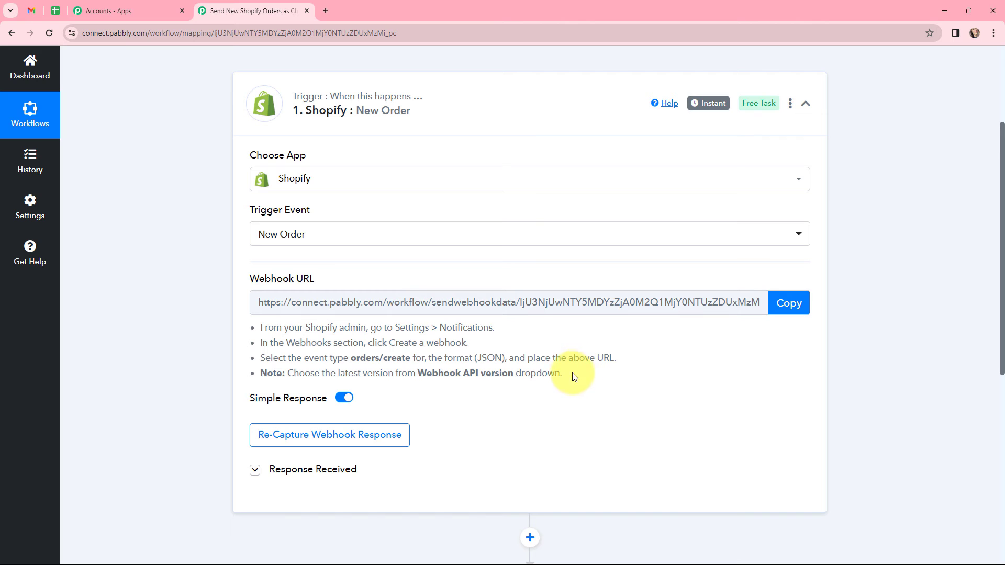
drag(574, 376, 262, 310)
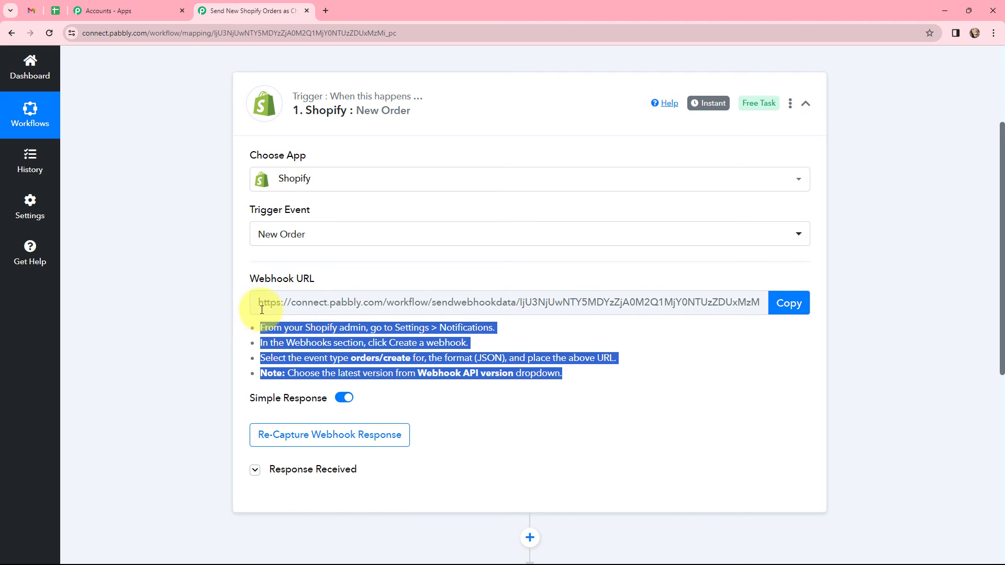
click(205, 288)
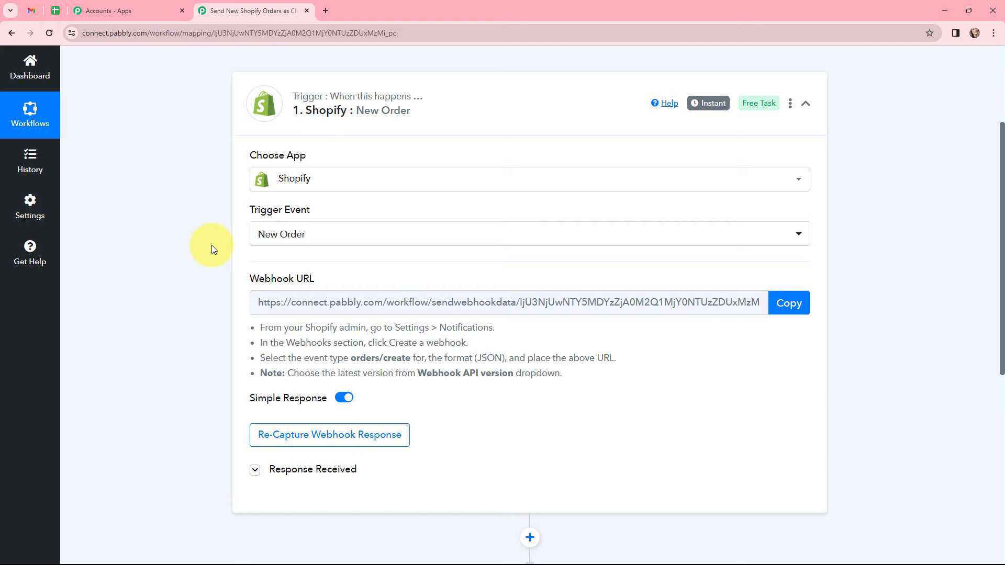
Expand the New Order trigger's received response, examine the captured order price, tax and discount fields, and collapse the response.
scroll(213, 248, down, 1)
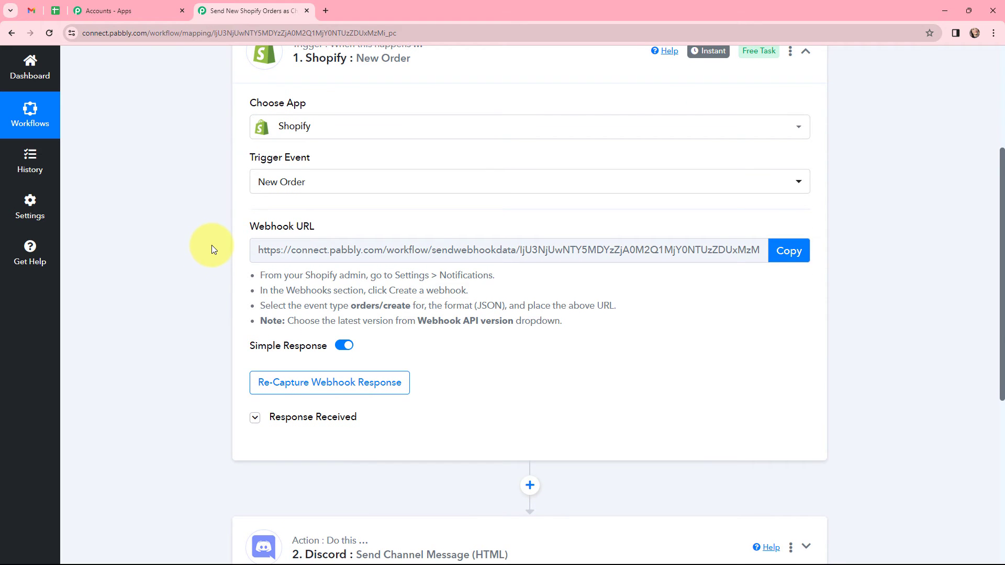
scroll(219, 206, down, 3)
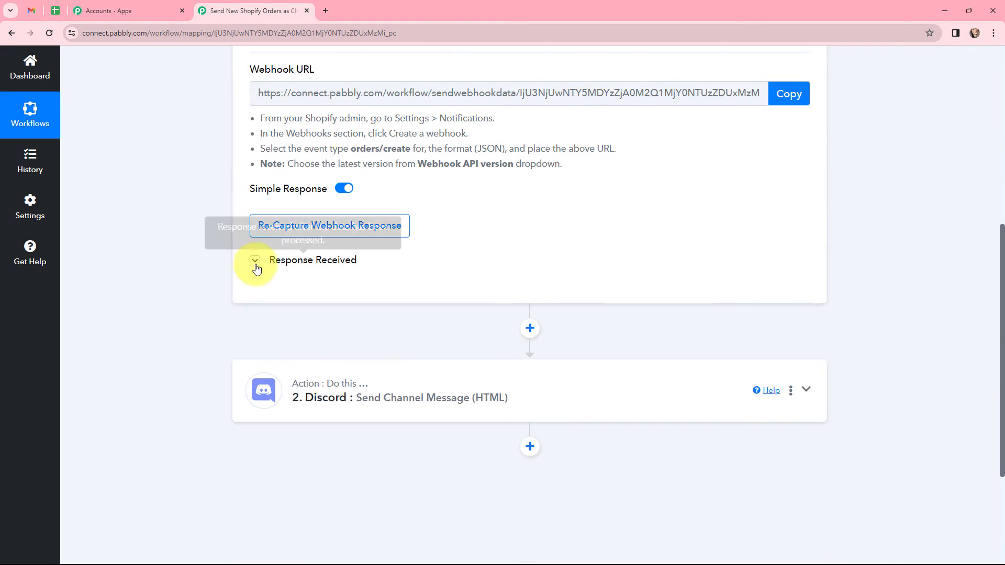
click(255, 260)
scroll(561, 278, down, 3)
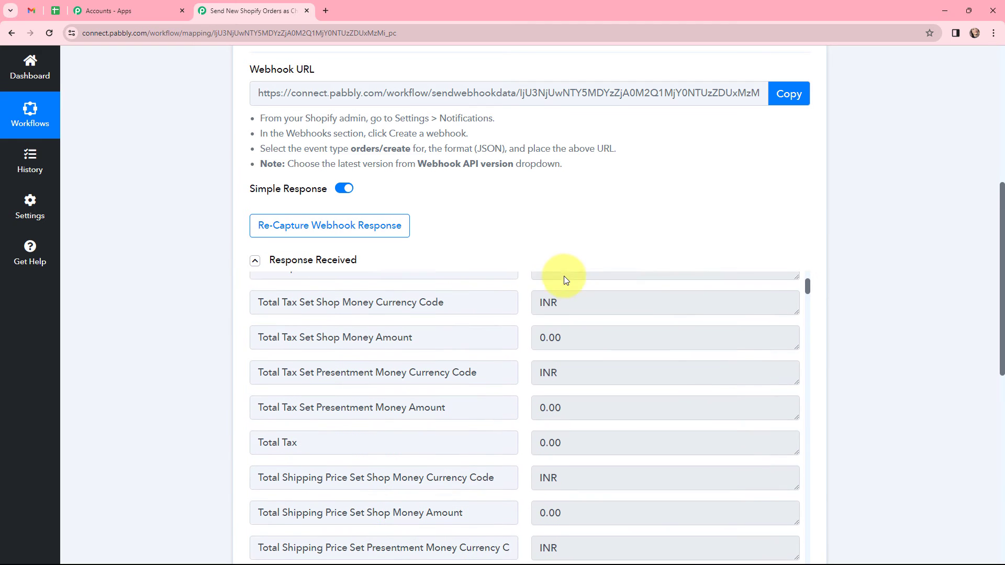
scroll(560, 218, down, 3)
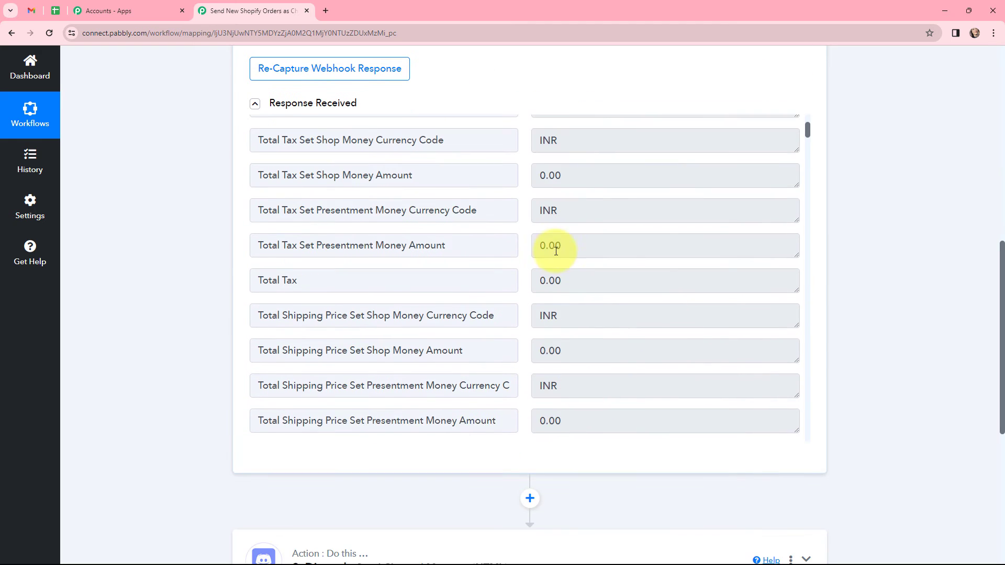
scroll(561, 262, down, 5)
scroll(558, 283, down, 4)
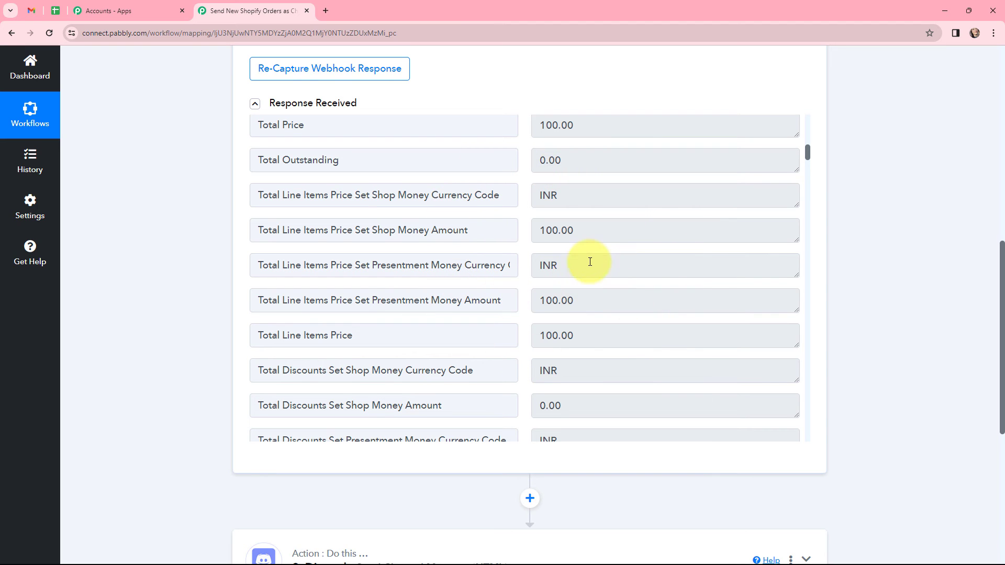
scroll(590, 261, down, 3)
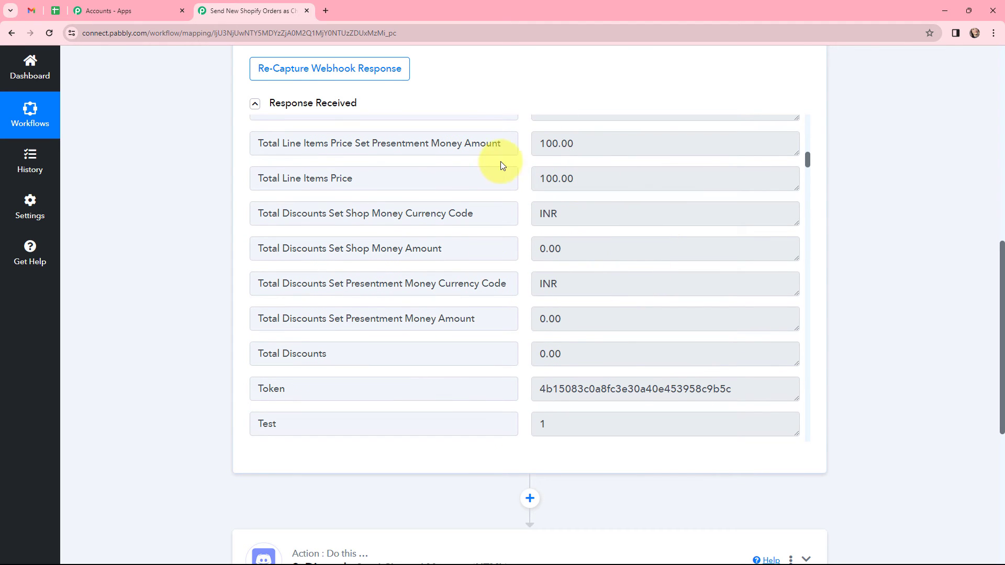
click(255, 105)
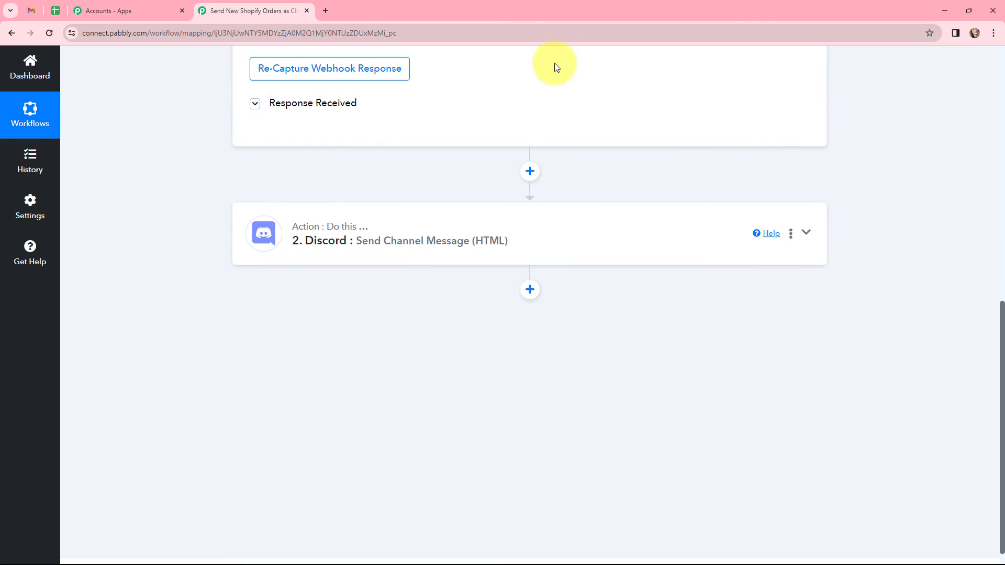
Expand the Discord Send Channel Message (HTML) action and review its webhook URL, mapped message, bot name and text-to-speech setting.
scroll(369, 148, up, 1)
click(390, 288)
scroll(391, 290, up, 4)
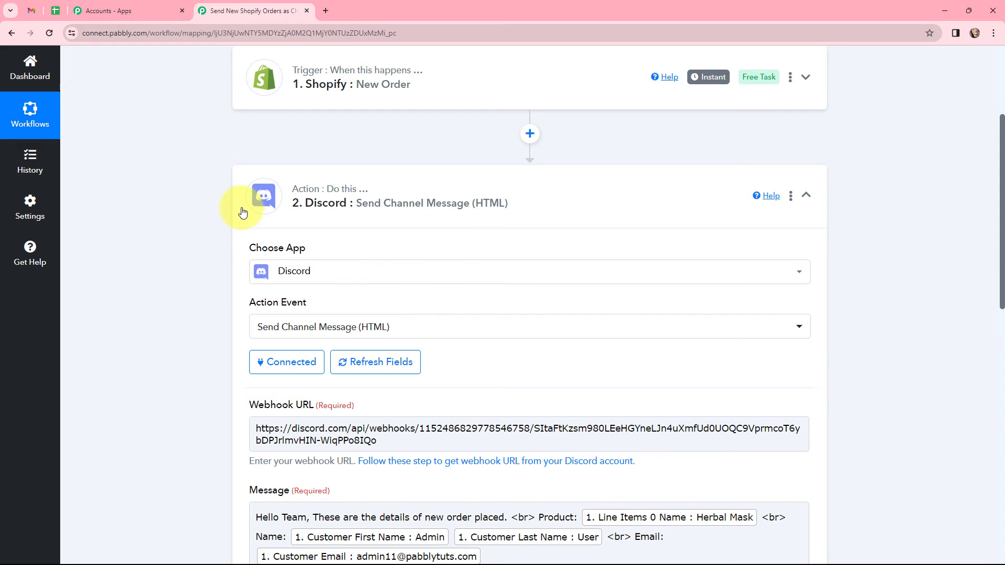
scroll(240, 210, down, 1)
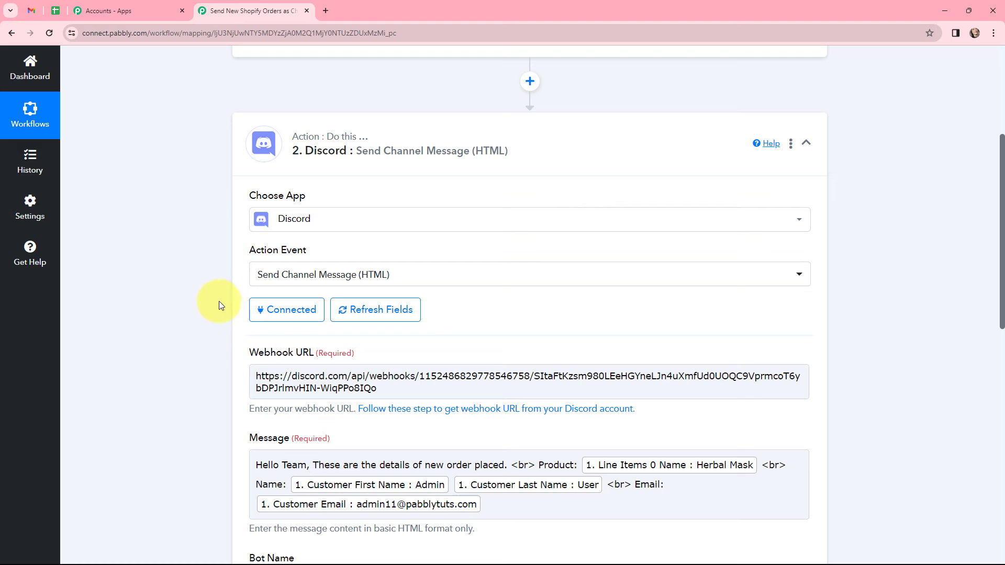
scroll(225, 265, down, 3)
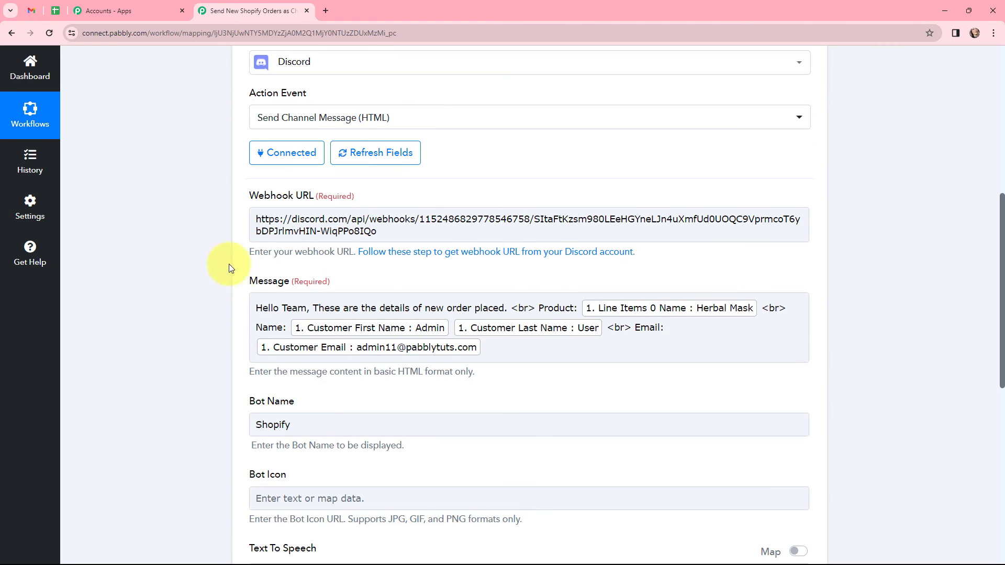
scroll(295, 275, up, 1)
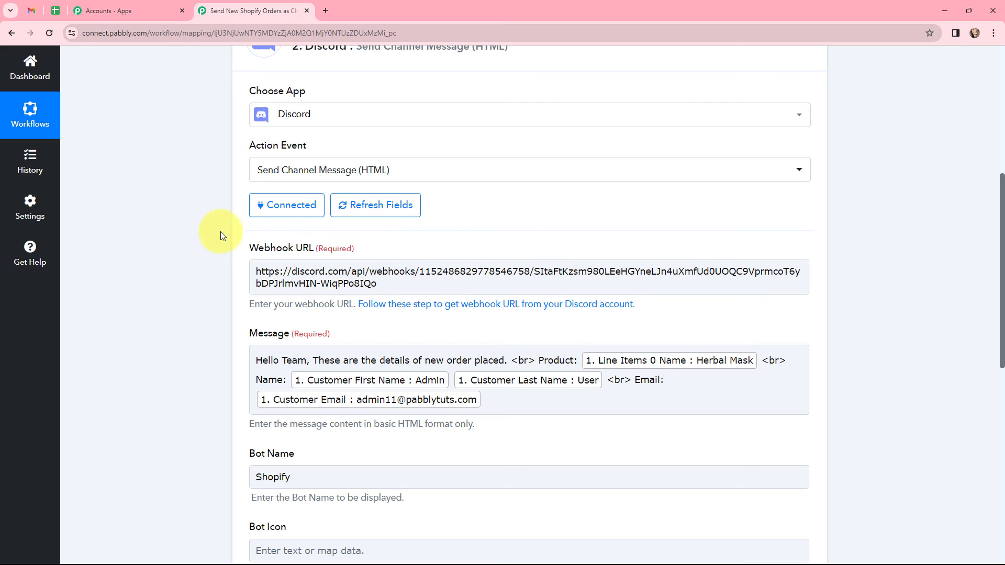
scroll(219, 255, down, 3)
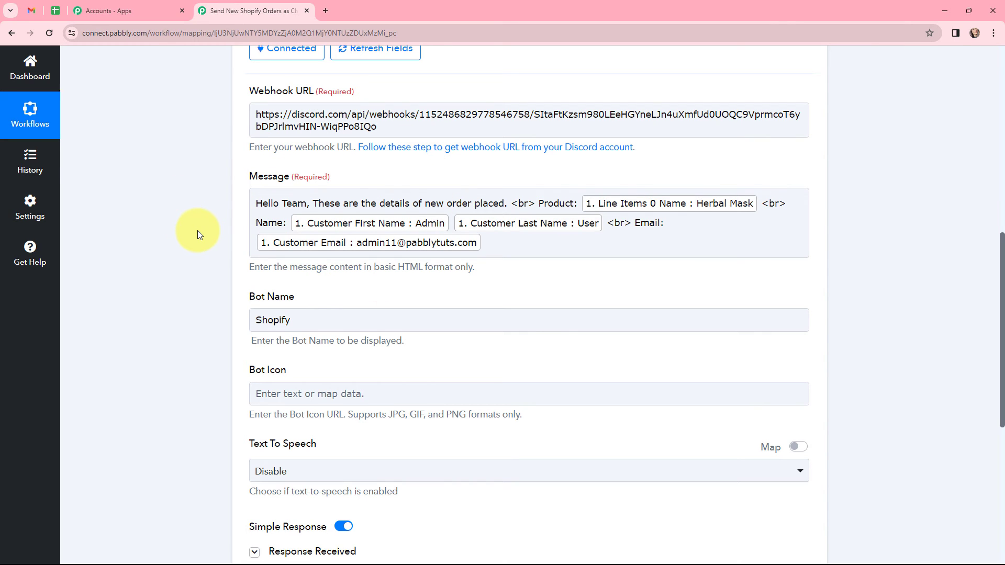
scroll(204, 217, down, 4)
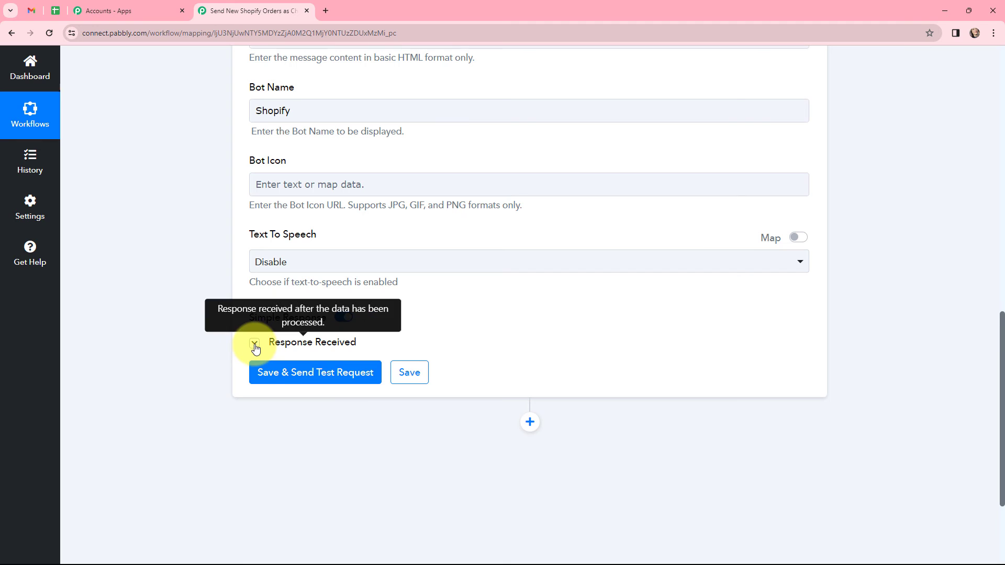
Expand the Discord action's received response and examine the HTTP status code and message.
click(255, 346)
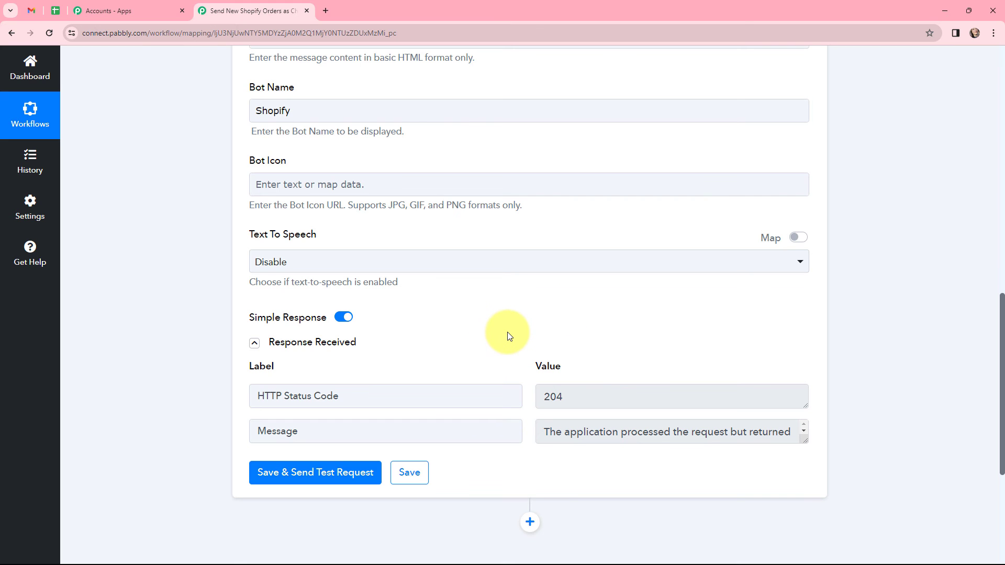
scroll(508, 332, up, 1)
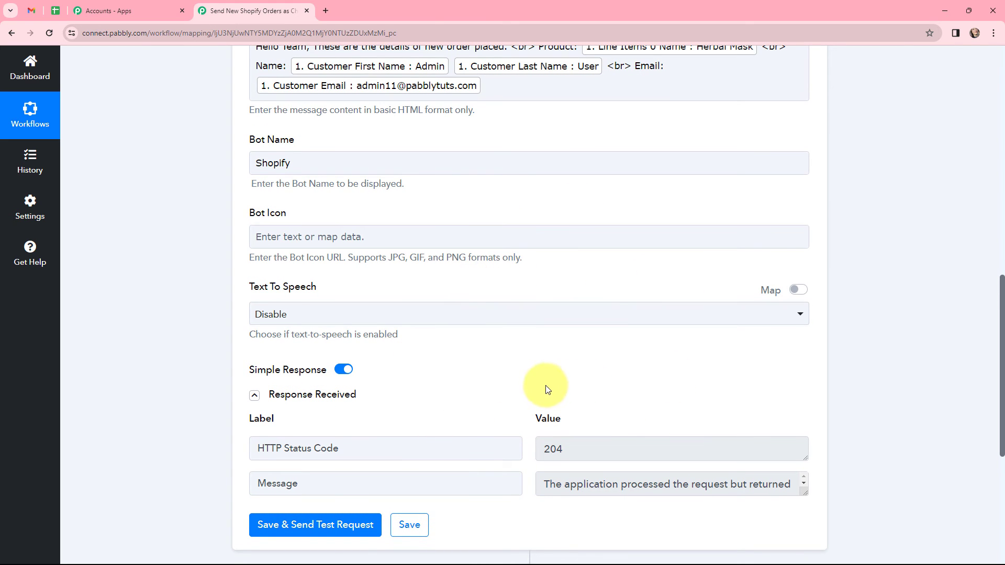
scroll(529, 385, up, 3)
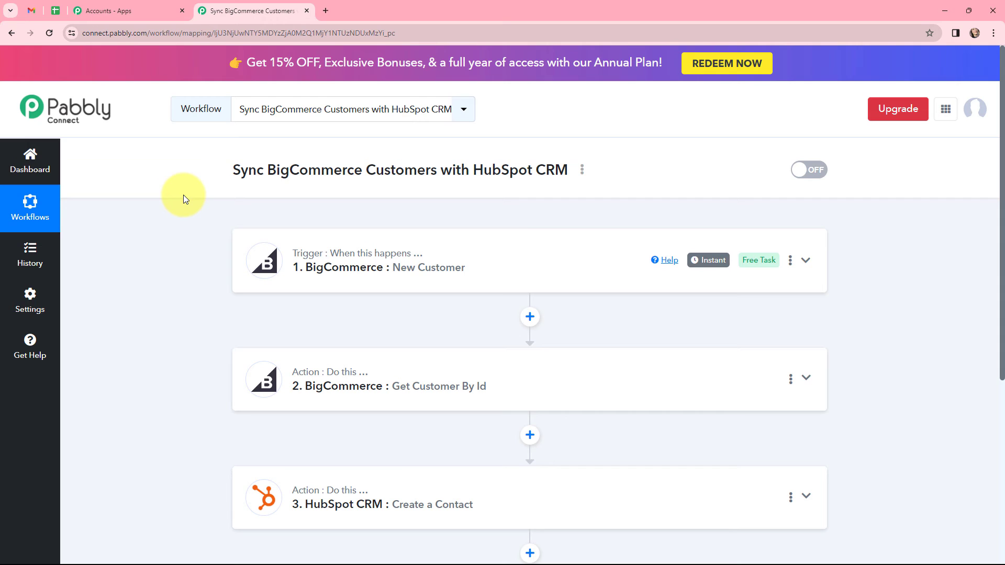
mouse_move(337, 212)
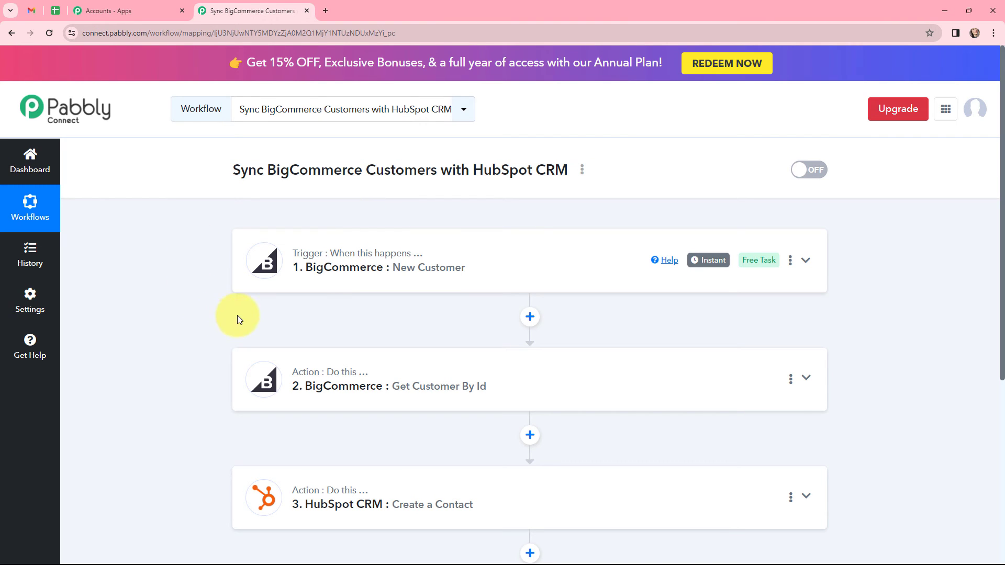
In the BigCommerce customers to HubSpot CRM workflow, expand the New Customer trigger, review the available trigger events, and close the list without changing it.
click(312, 257)
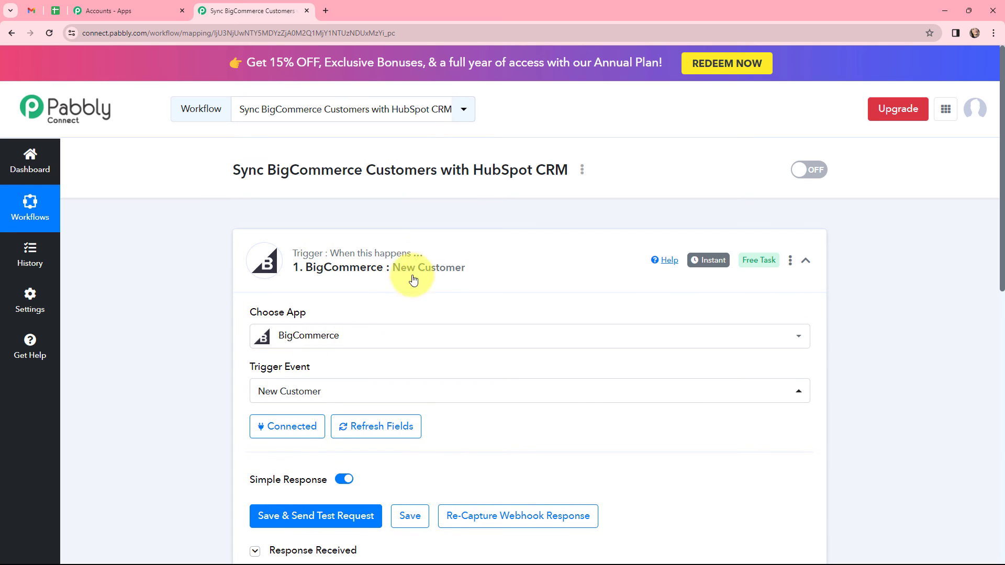
scroll(387, 335, down, 1)
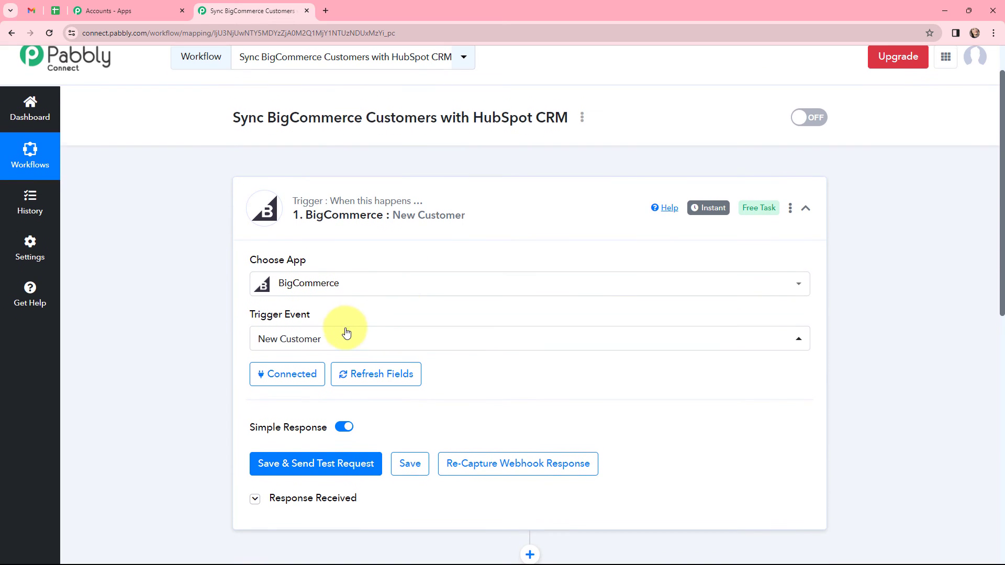
click(344, 338)
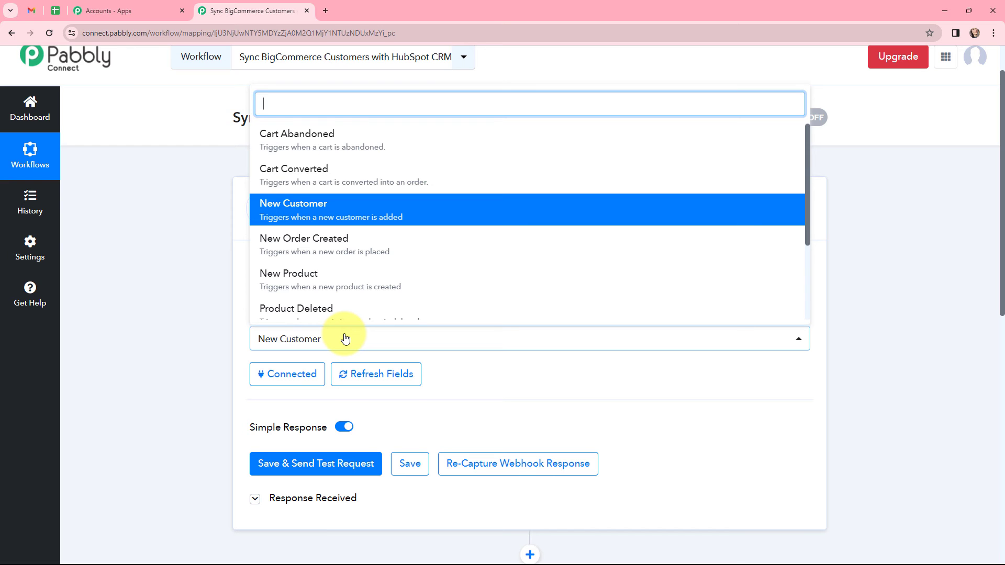
click(225, 246)
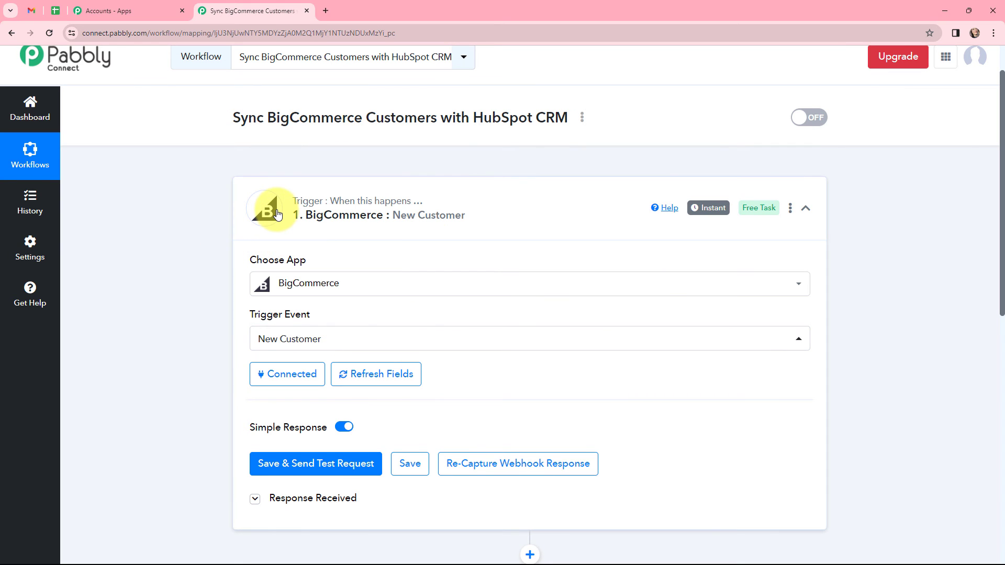
Expand the BigCommerce Get Customer By Id action and review its app, action event and mapped customer ID.
scroll(277, 212, down, 6)
click(269, 292)
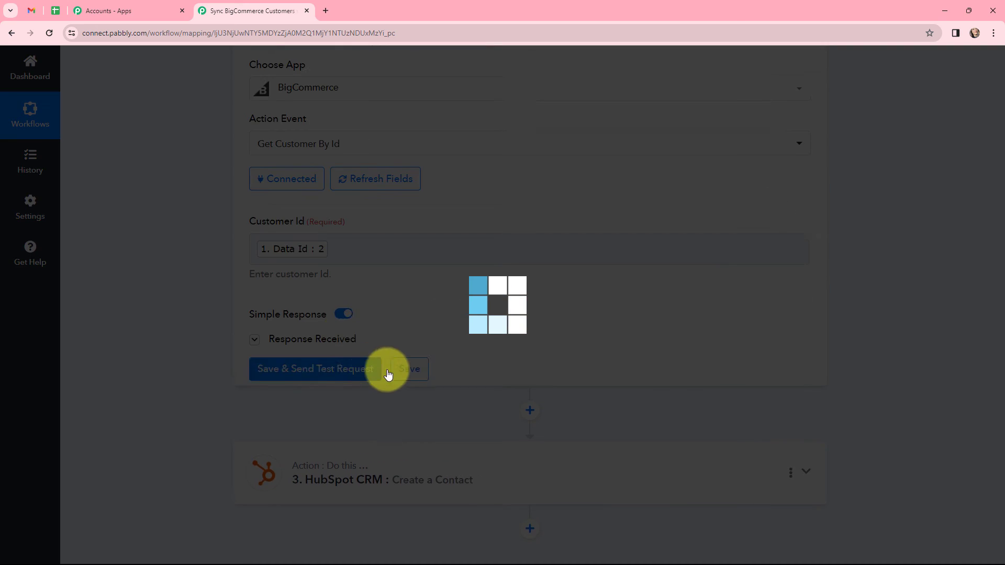
double_click(451, 271)
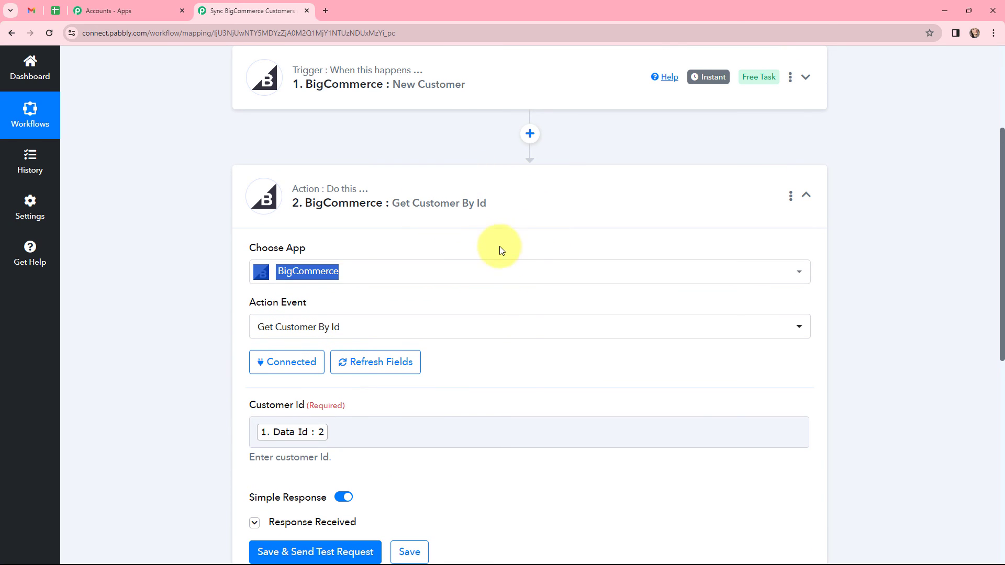
click(502, 224)
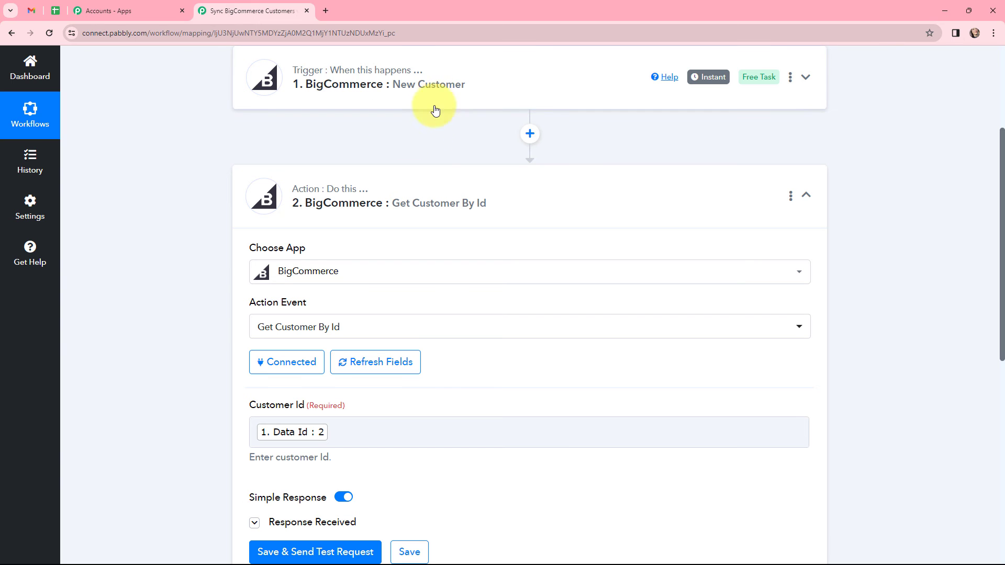
Expand the Get Customer By Id action's received response and examine the returned customer fields down to the addresses resource.
scroll(433, 283, down, 2)
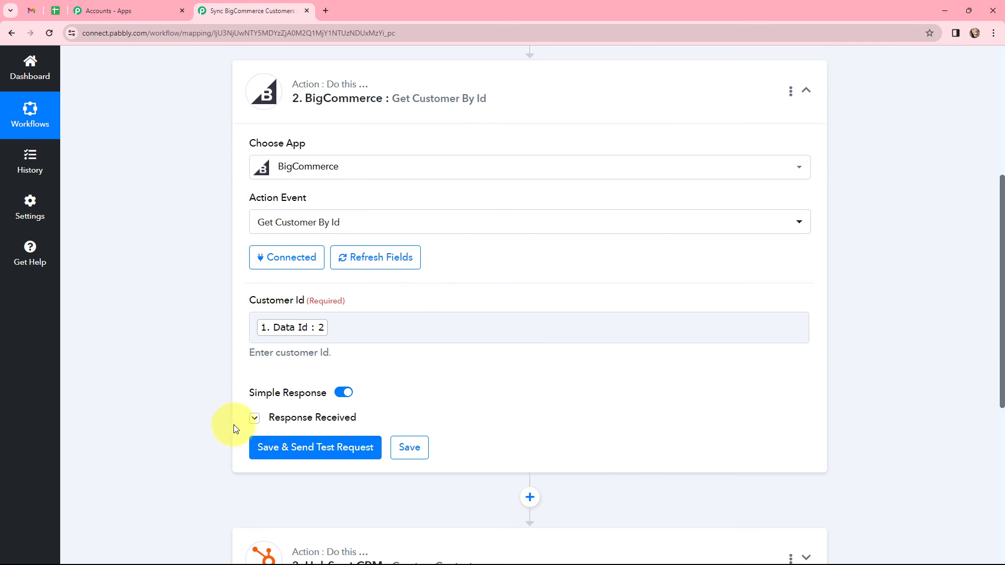
click(256, 422)
scroll(479, 309, down, 5)
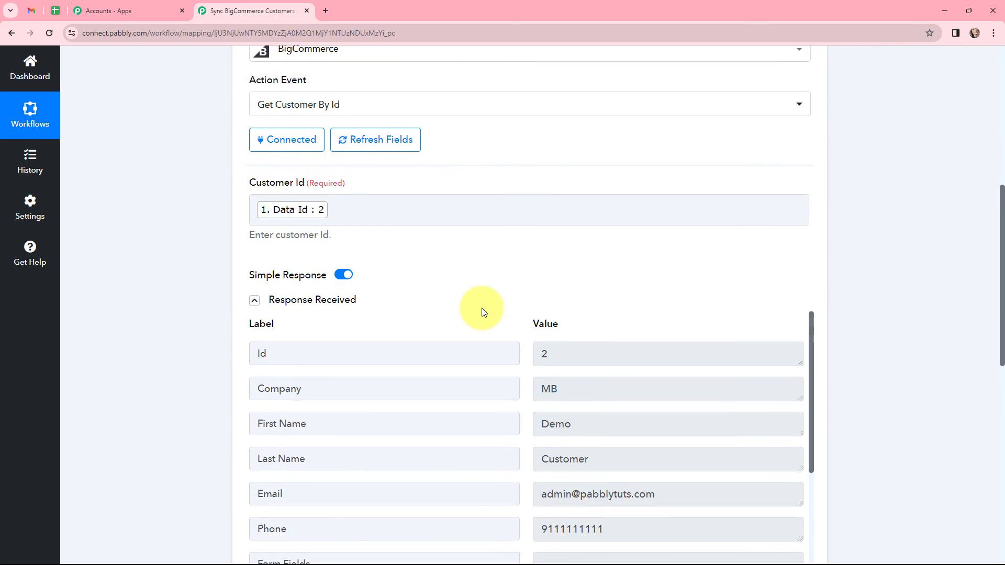
scroll(684, 233, down, 5)
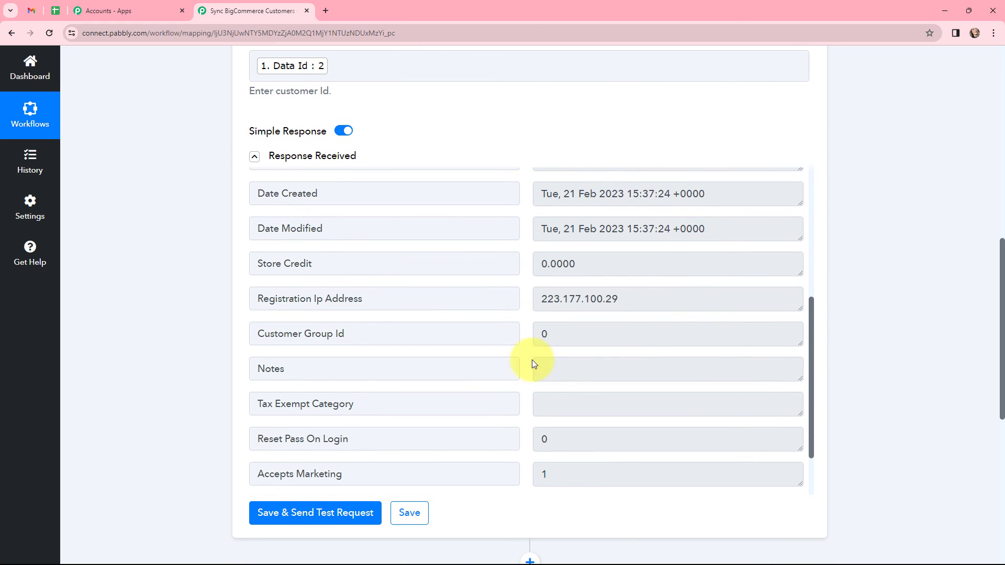
scroll(534, 363, down, 2)
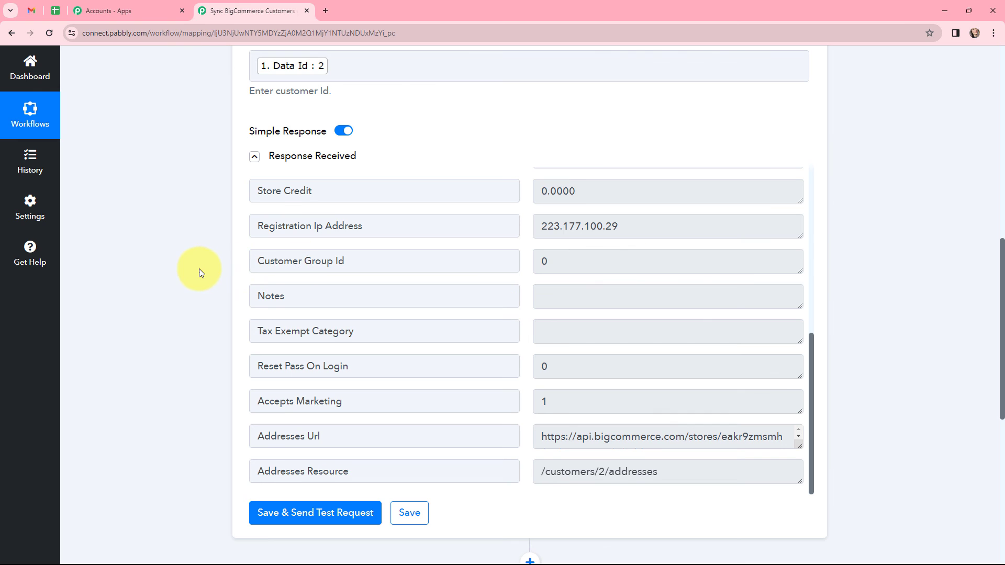
Expand the HubSpot CRM Create a Contact action and review its mapped email, phone number, lifecycle stage and company name fields.
scroll(199, 268, down, 5)
click(441, 311)
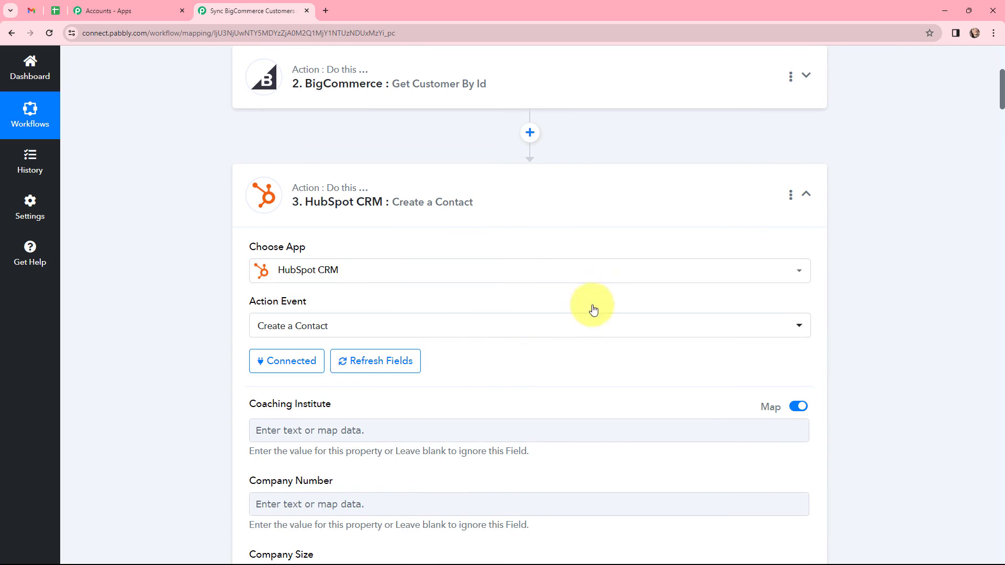
scroll(448, 319, down, 15)
scroll(447, 319, up, 3)
scroll(448, 319, down, 3)
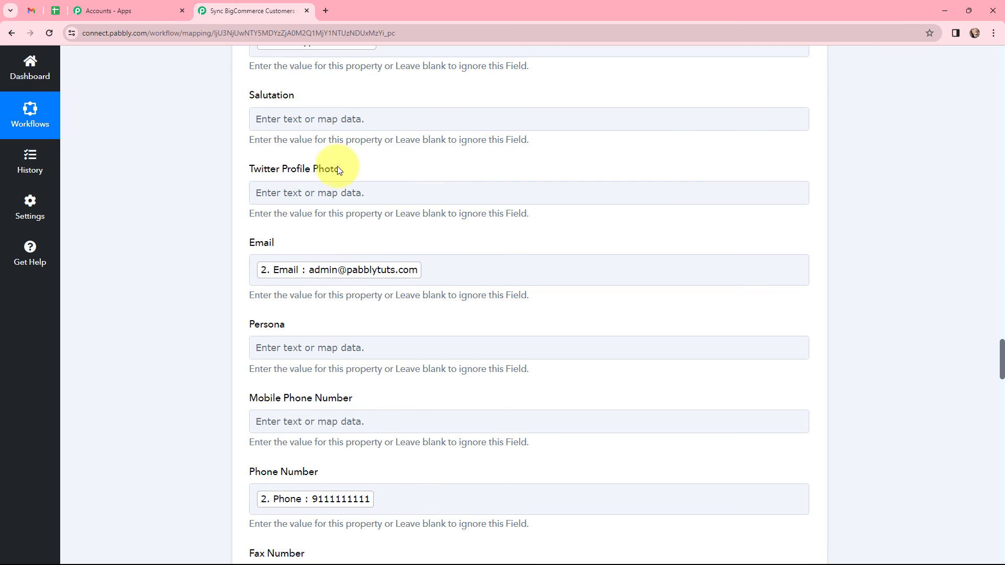
scroll(439, 251, down, 20)
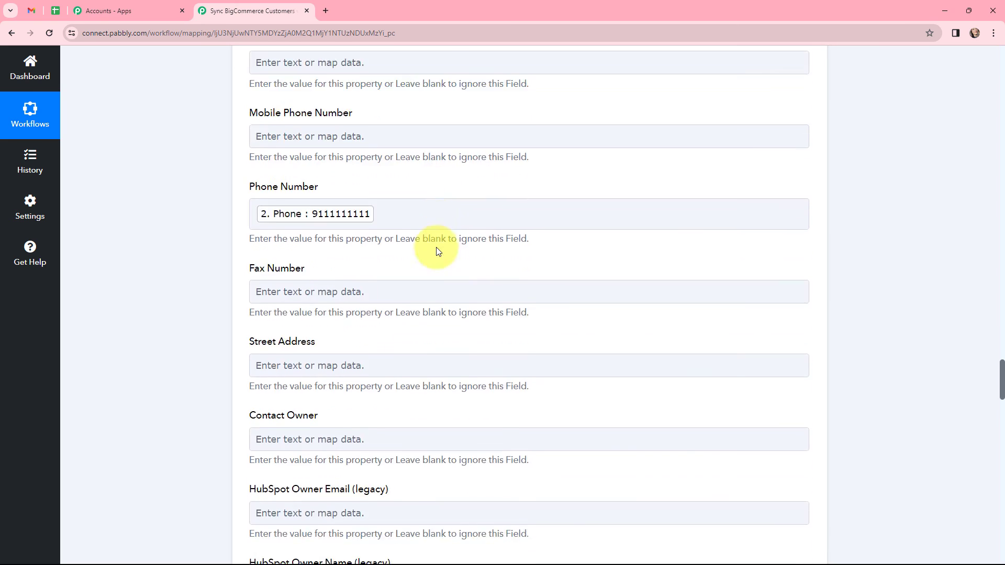
scroll(438, 252, down, 15)
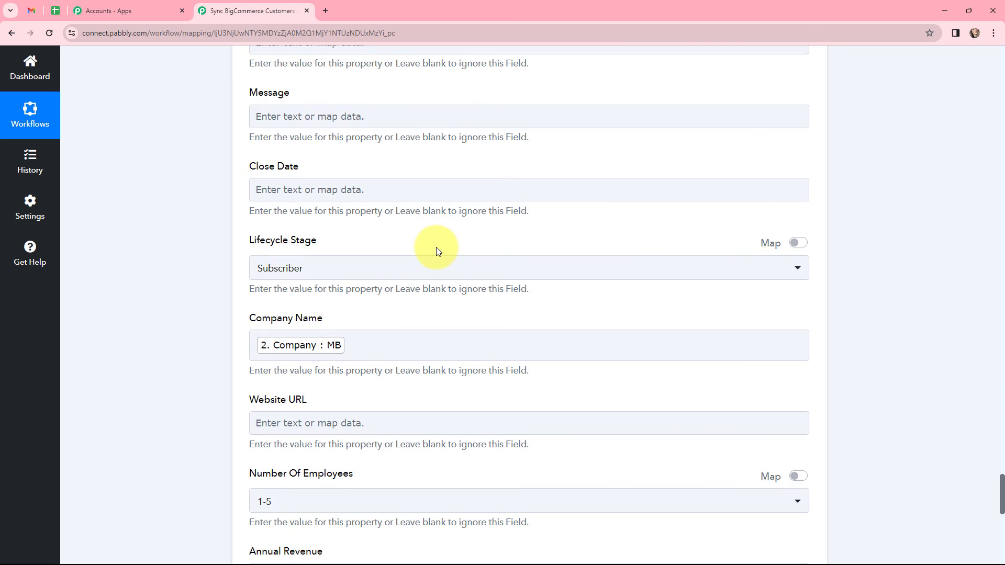
Expand the Create a Contact action's received response and examine the contact properties returned by HubSpot CRM.
click(256, 352)
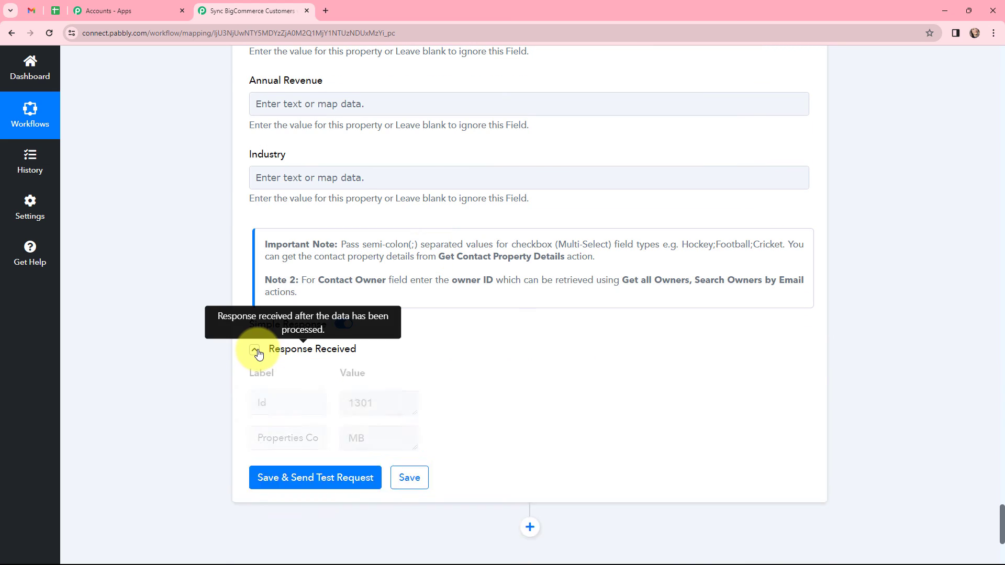
scroll(497, 222, down, 3)
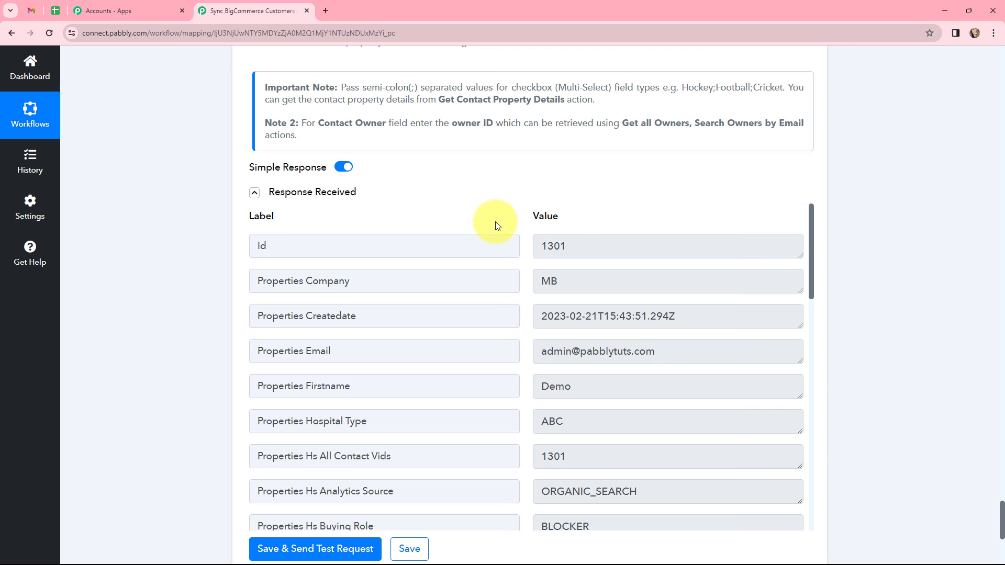
scroll(539, 188, down, 2)
scroll(570, 283, down, 3)
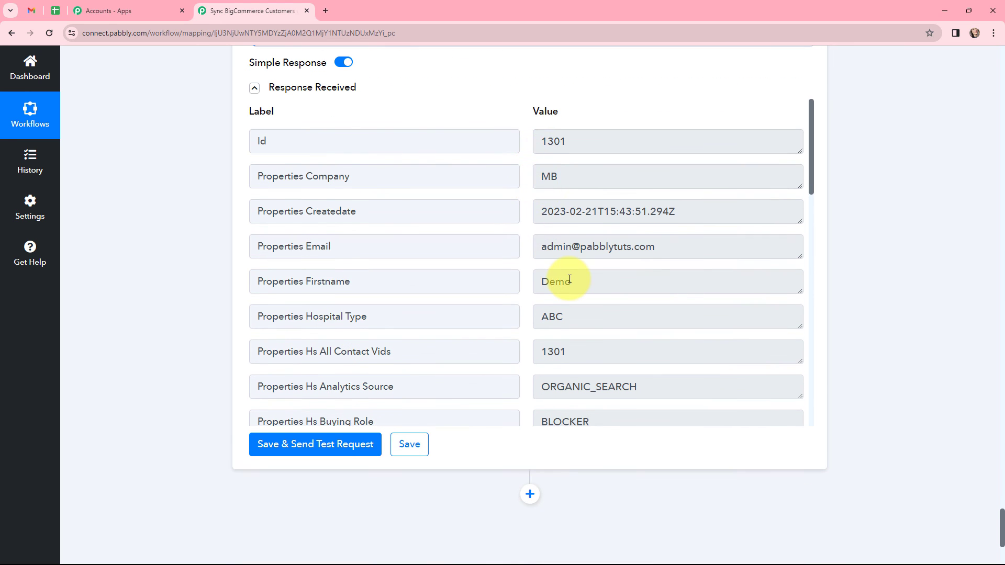
scroll(594, 284, down, 6)
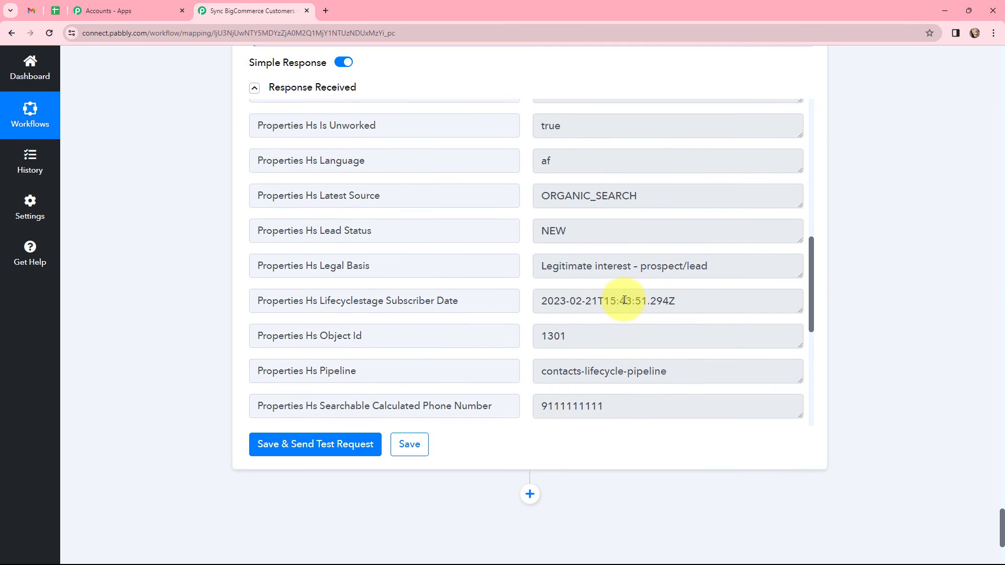
scroll(623, 299, down, 3)
scroll(625, 348, down, 3)
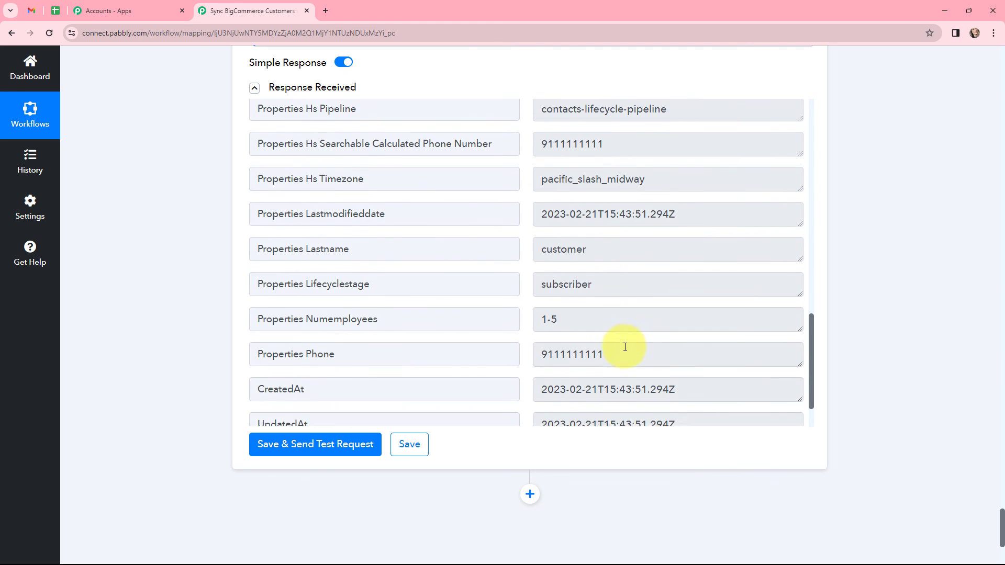
scroll(625, 347, up, 6)
scroll(625, 347, up, 2)
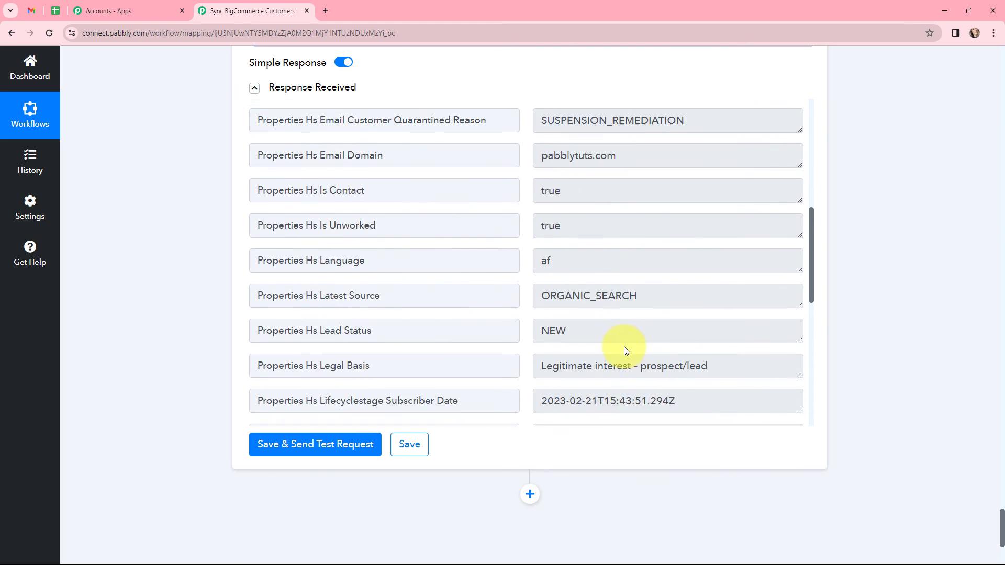